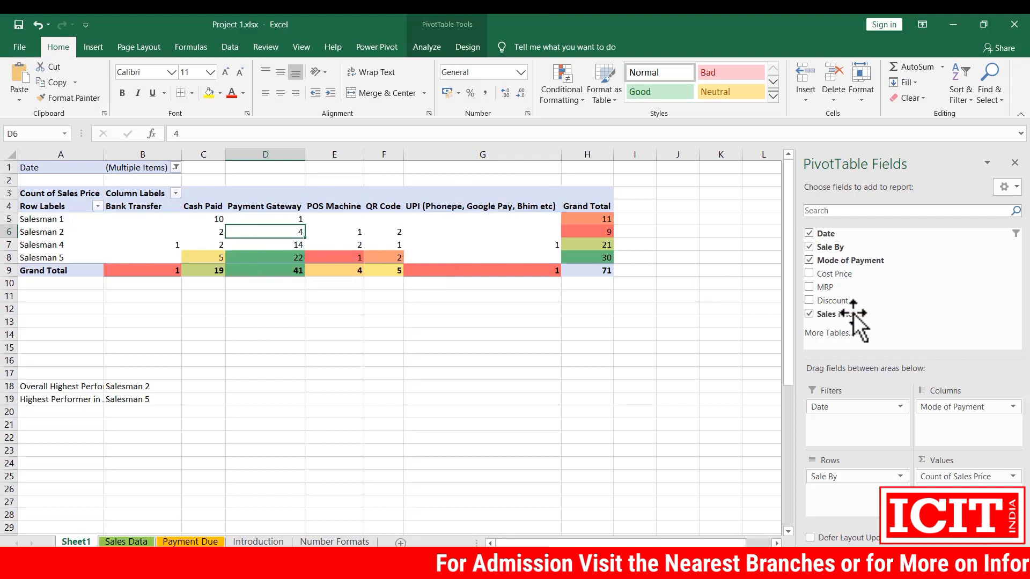
- Refresh the PivotTable data and undo the refresh
{"action": "left_click", "coordinate": [426, 46]}
{"action": "left_click", "coordinate": [450, 70]}
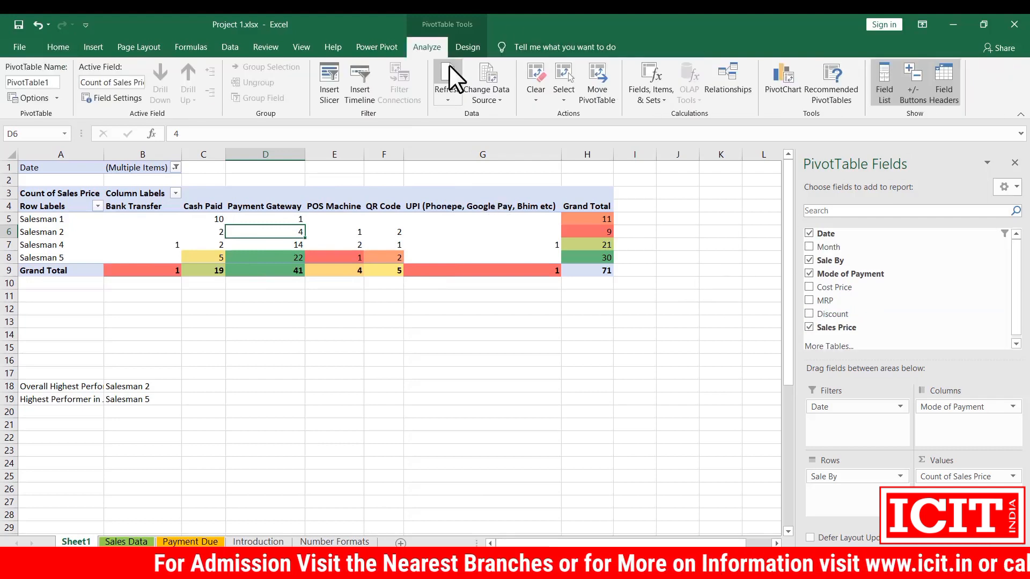
{"action": "key", "text": "ctrl+z"}
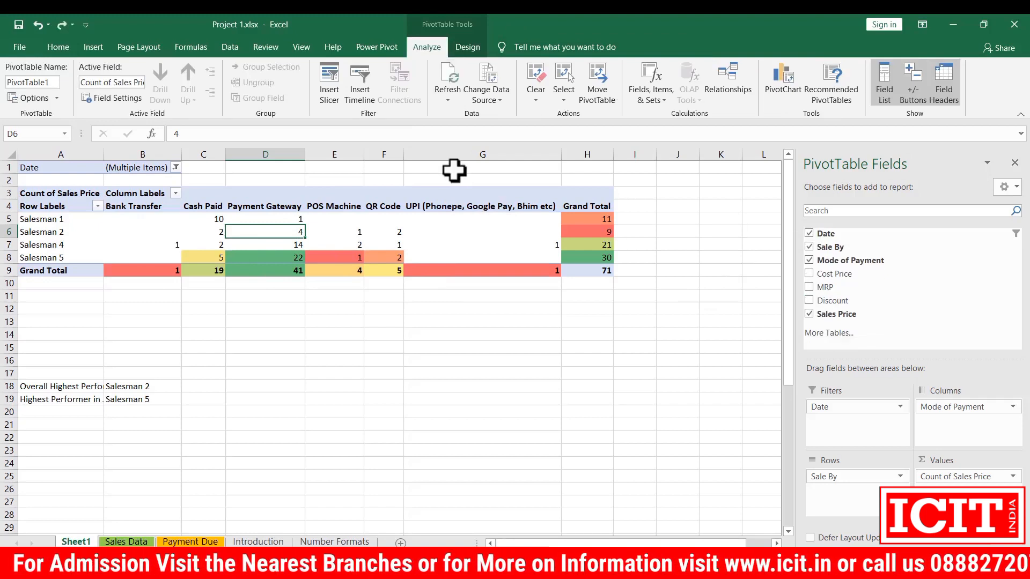
- Try changing the PivotTable's data source to the range 'Sales Data'!$A$2:$H$22, and cancel the change
{"action": "left_click", "coordinate": [492, 69]}
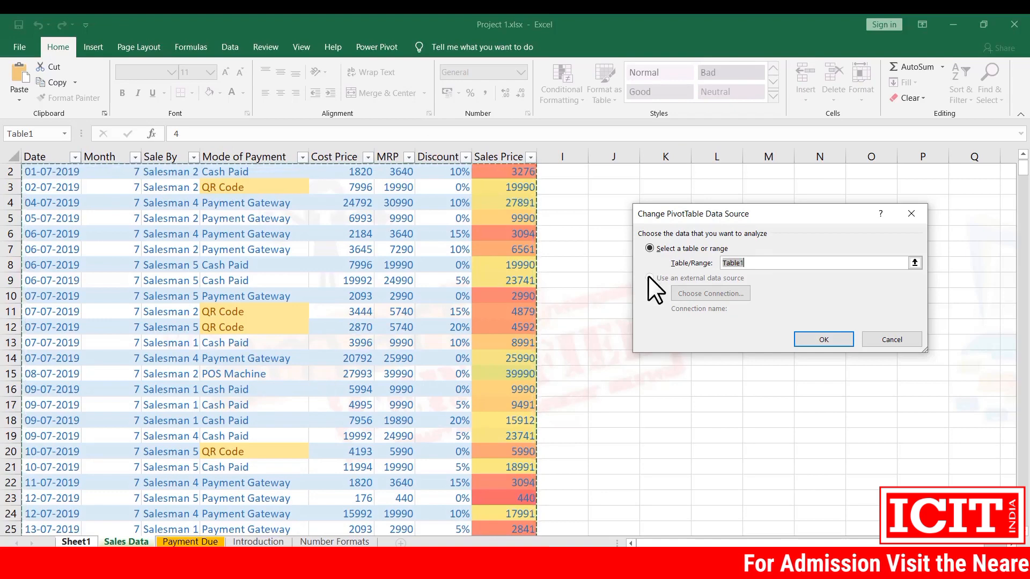
{"action": "left_click_drag", "start_coordinate": [51, 172], "coordinate": [485, 483]}
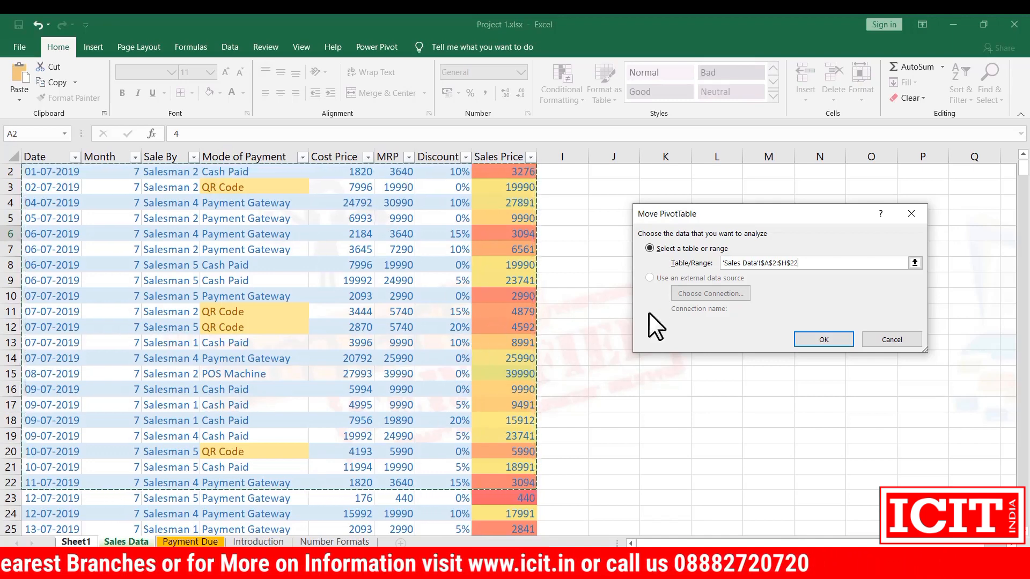
{"action": "left_click", "coordinate": [906, 337]}
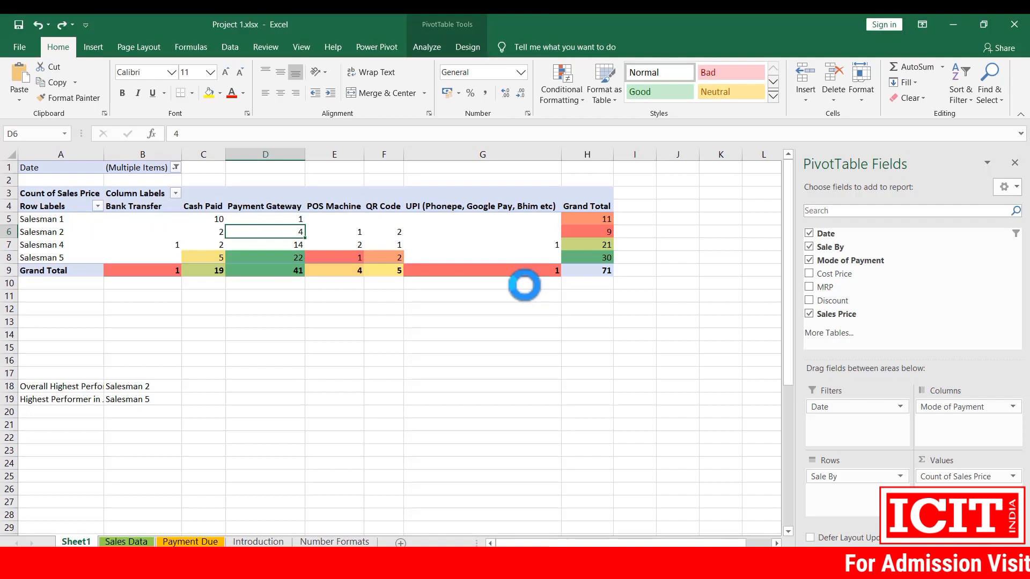
- Refresh the PivotTable and replace Date with Month as the report filter
{"action": "left_click", "coordinate": [429, 49]}
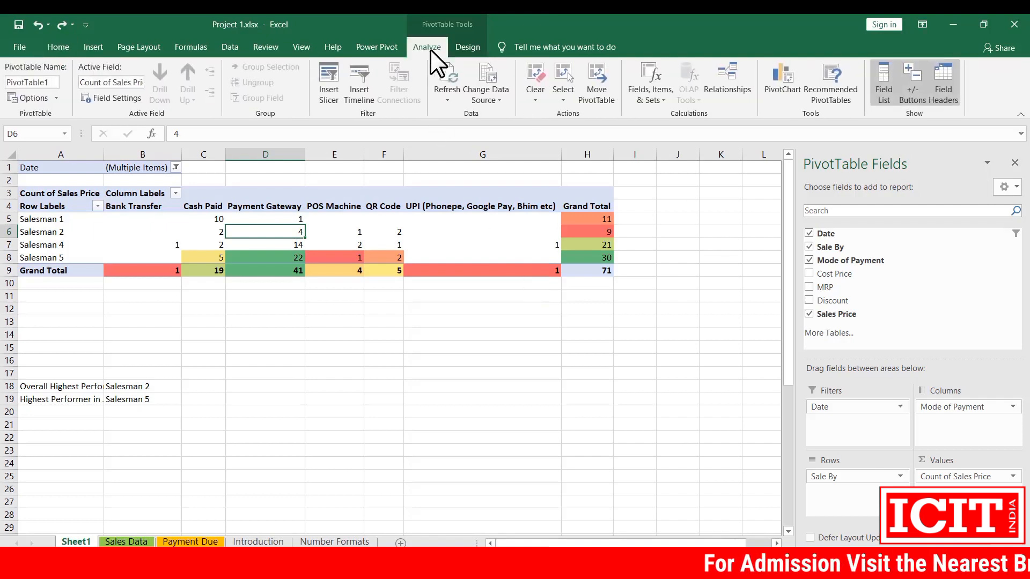
{"action": "left_click", "coordinate": [449, 71]}
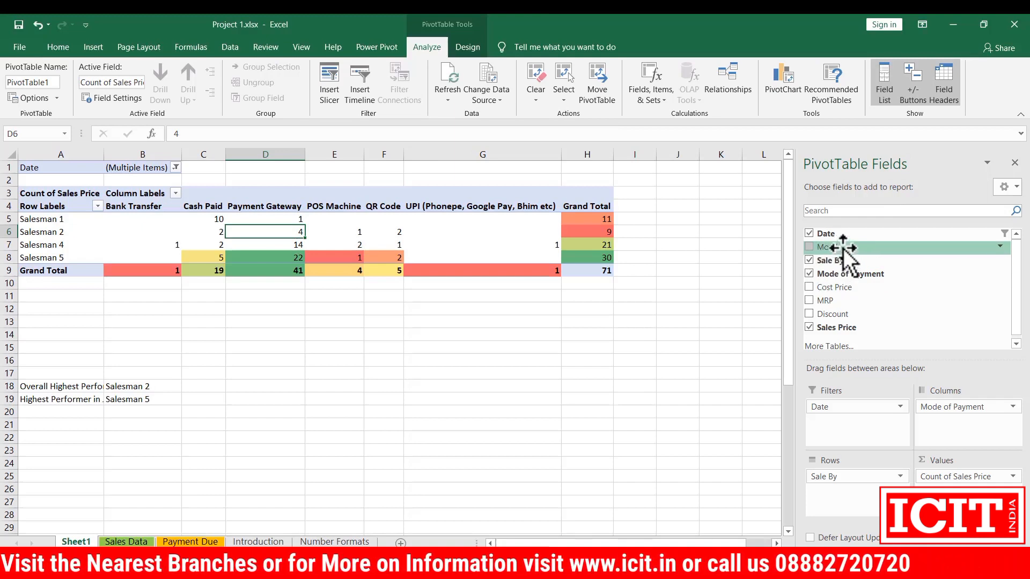
{"action": "left_click", "coordinate": [896, 406]}
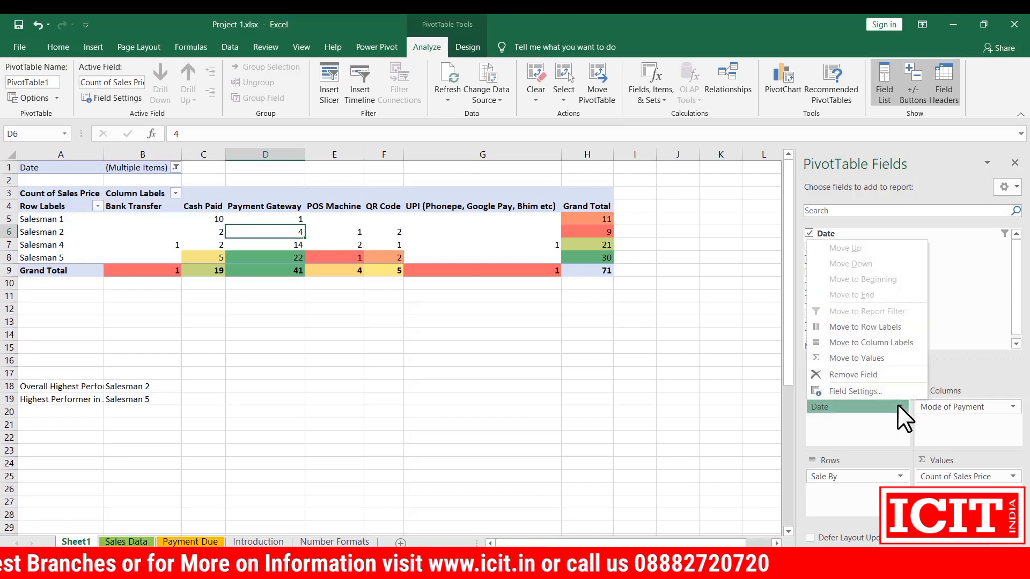
{"action": "left_click", "coordinate": [873, 375]}
{"action": "left_click_drag", "start_coordinate": [855, 245], "coordinate": [855, 413]}
- Filter the PivotTable by Month 7, and switch the filter to Month 8
{"action": "left_click", "coordinate": [173, 167]}
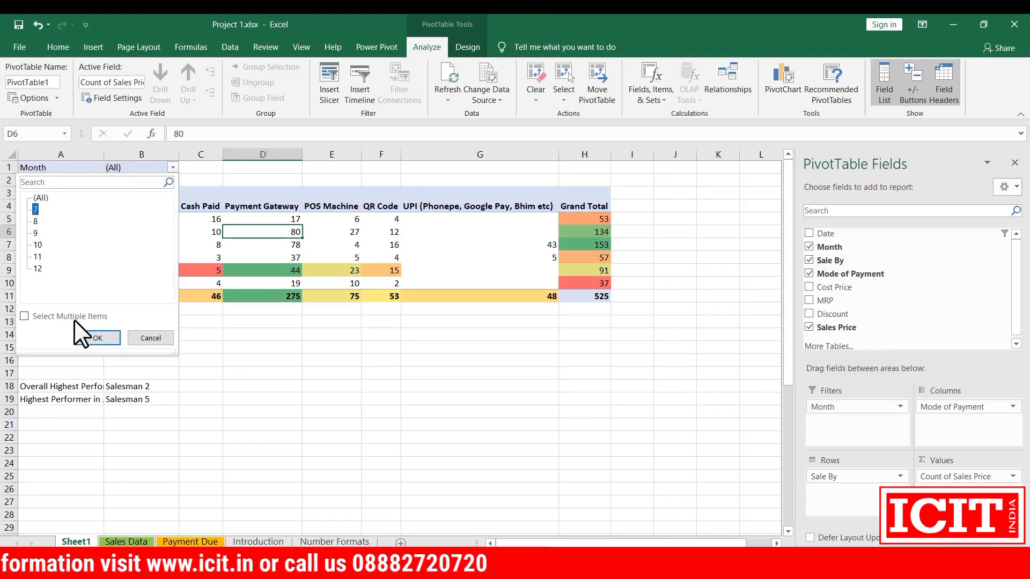
{"action": "left_click", "coordinate": [36, 209]}
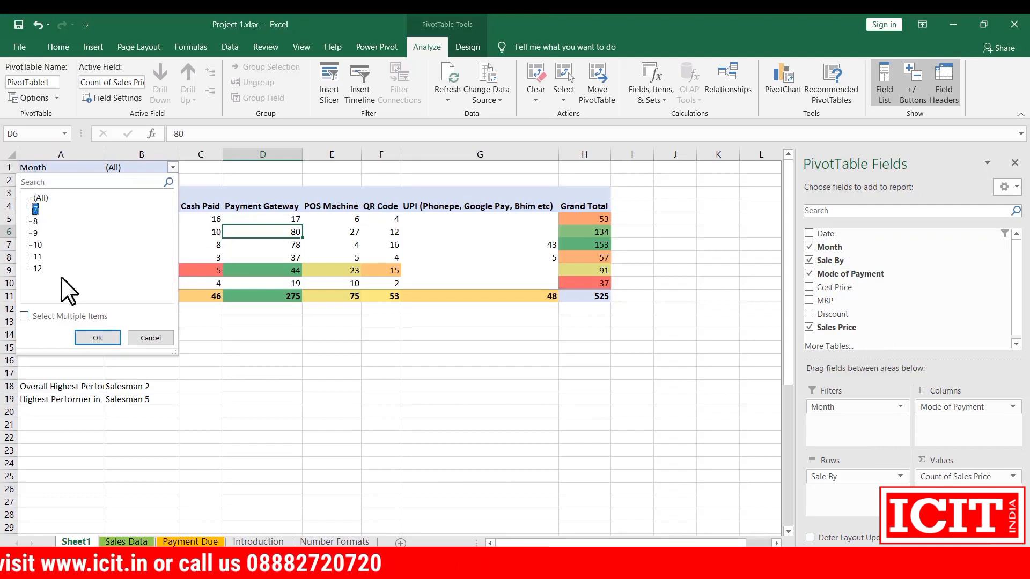
{"action": "left_click", "coordinate": [86, 335]}
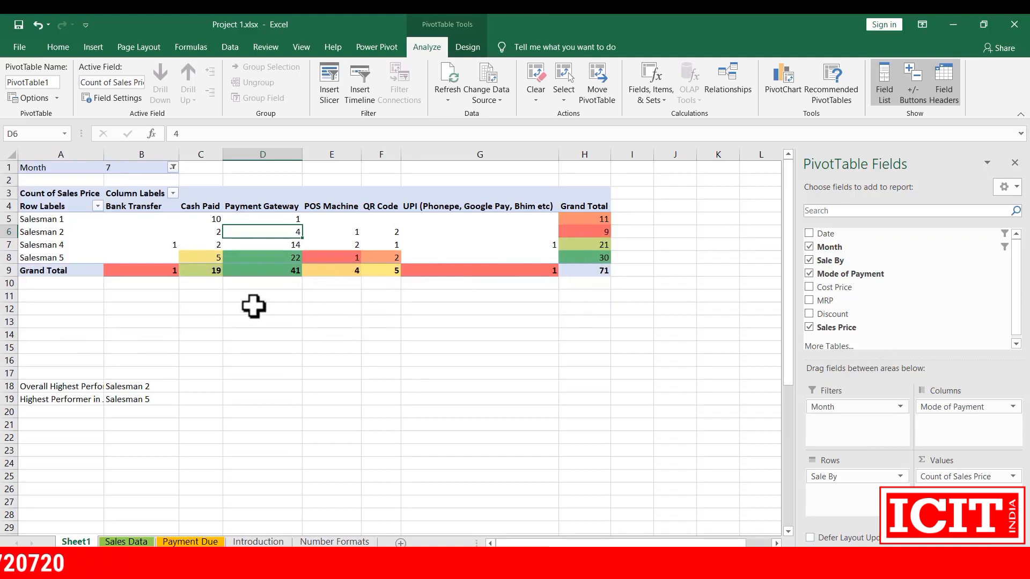
{"action": "left_click", "coordinate": [172, 168]}
{"action": "left_click", "coordinate": [36, 222]}
{"action": "left_click", "coordinate": [93, 340]}
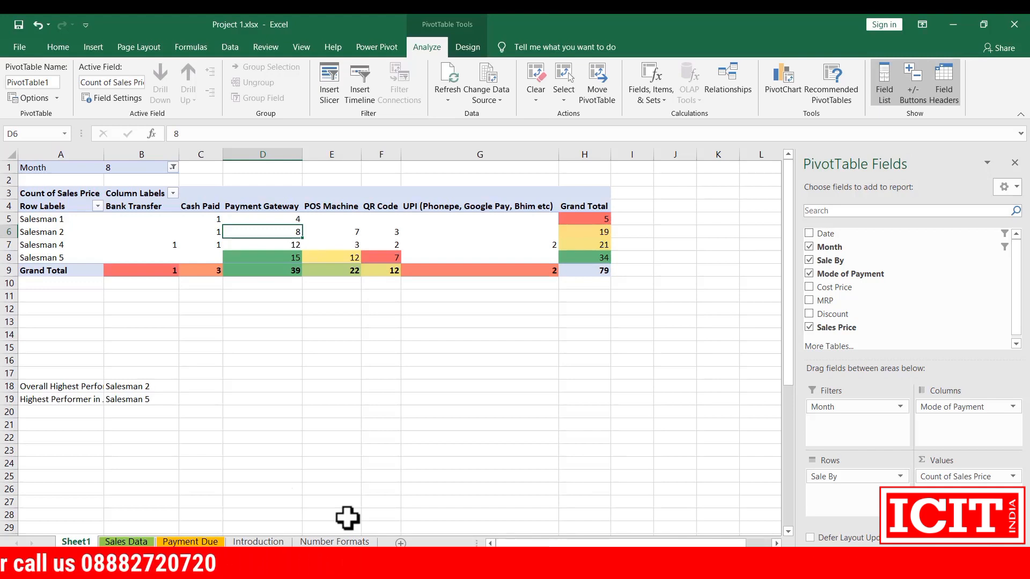
- Remove Mode of Payment from the PivotTable columns and summarize the Sales Price values by Sum
{"action": "left_click", "coordinate": [999, 407]}
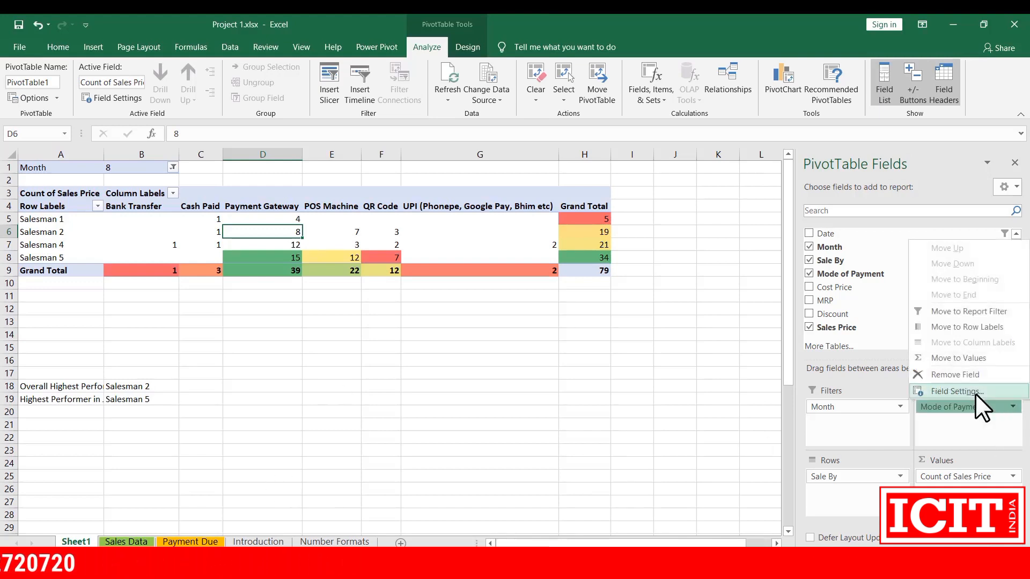
{"action": "left_click", "coordinate": [974, 378]}
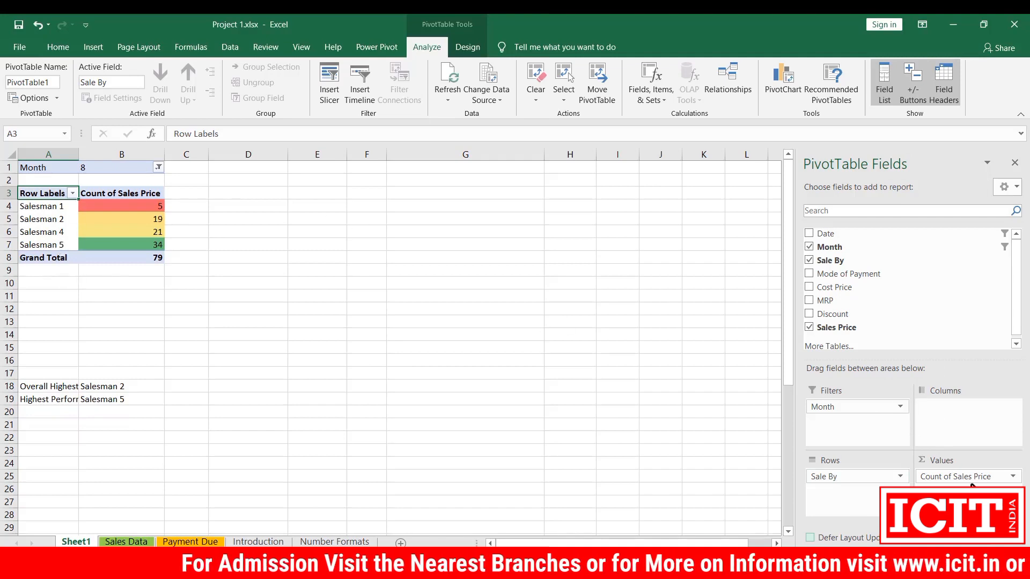
{"action": "left_click", "coordinate": [978, 476]}
{"action": "left_click", "coordinate": [968, 461]}
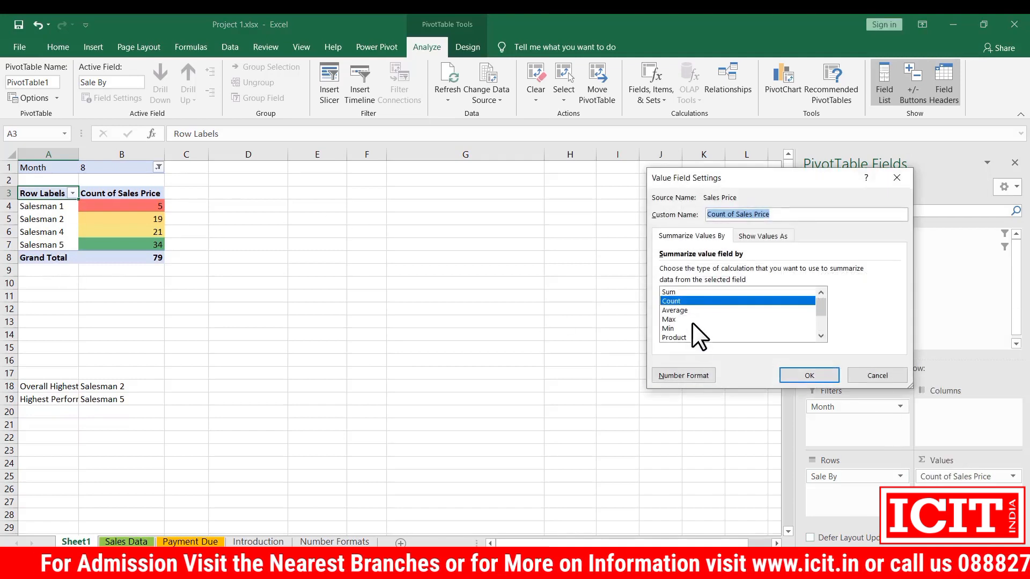
{"action": "left_click", "coordinate": [673, 291]}
{"action": "left_click", "coordinate": [807, 374]}
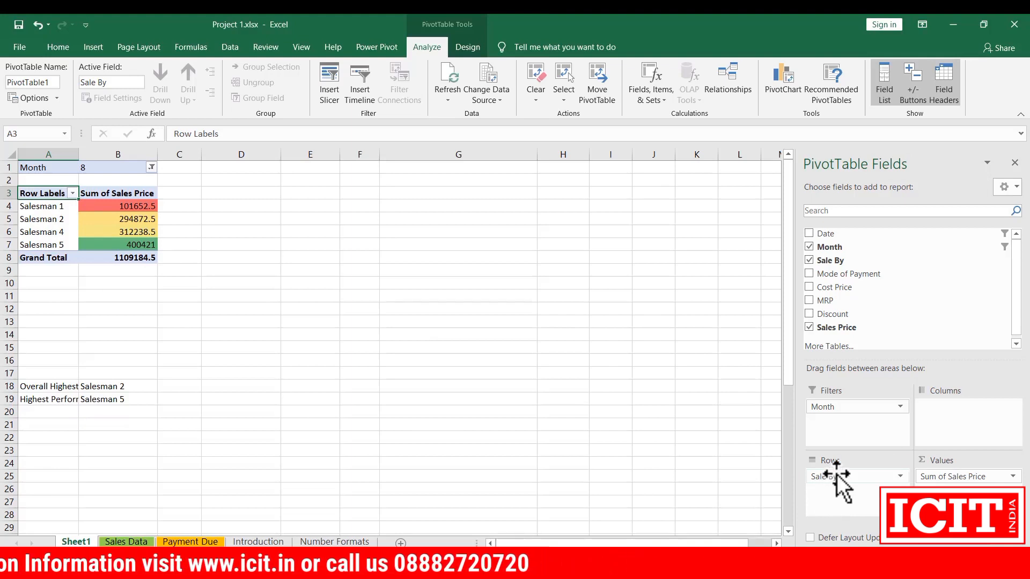
- Reset the Month filter to (All) and add Discount as the PivotTable's column field
{"action": "left_click", "coordinate": [53, 206]}
{"action": "left_click", "coordinate": [145, 204]}
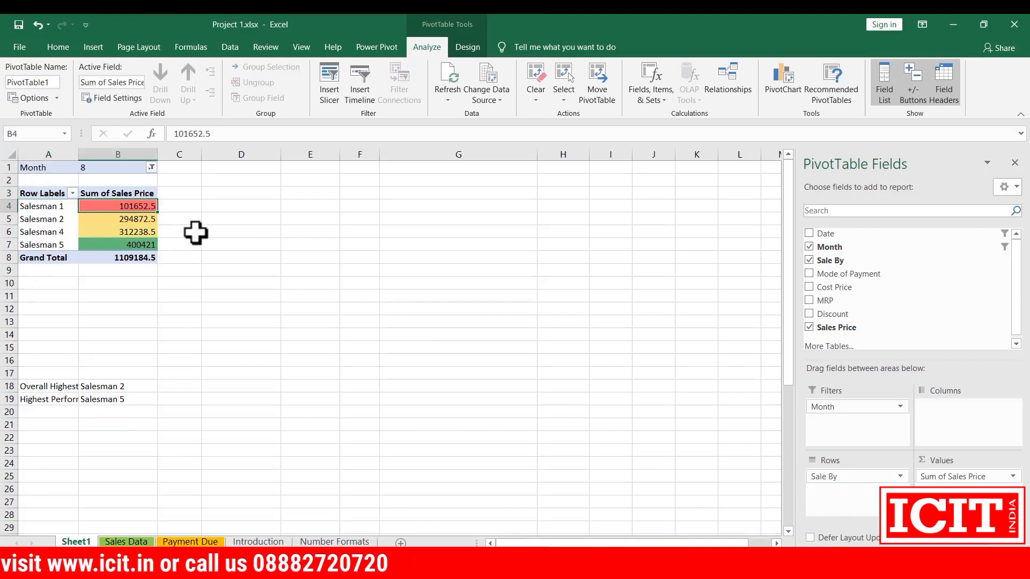
{"action": "left_click", "coordinate": [152, 168]}
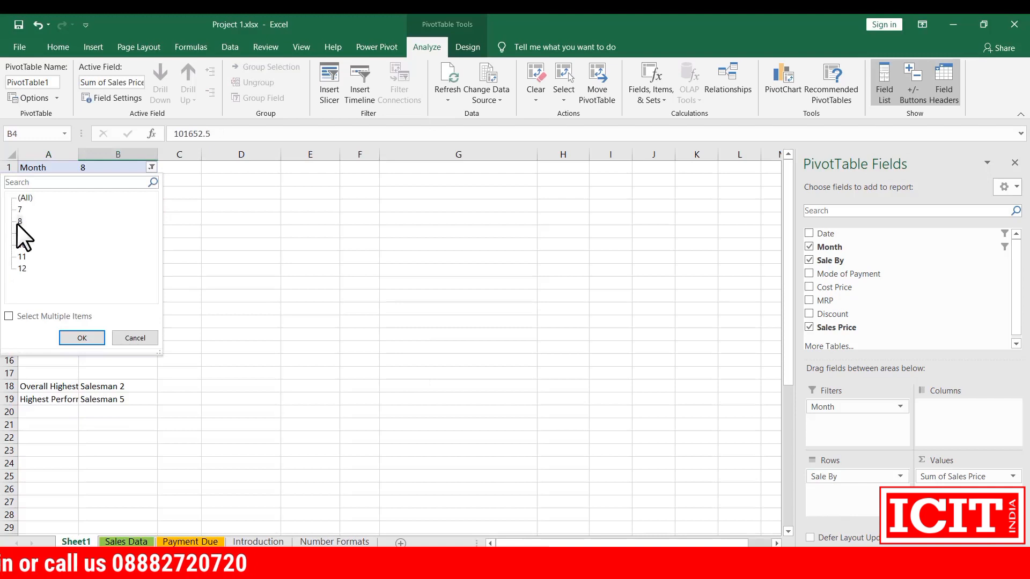
{"action": "left_click", "coordinate": [23, 197]}
{"action": "key", "text": "Return"}
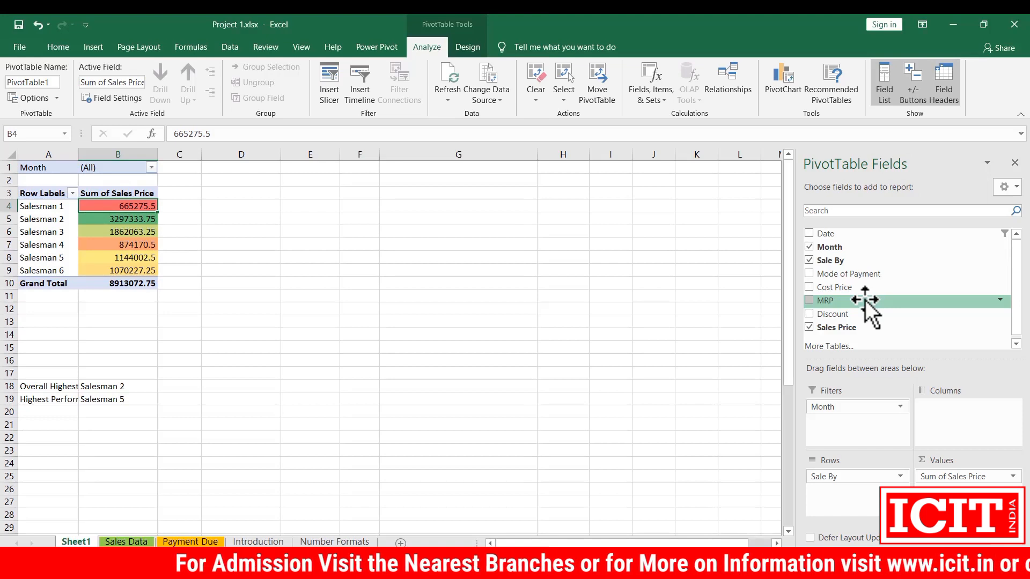
{"action": "left_click_drag", "start_coordinate": [826, 277], "coordinate": [848, 319]}
{"action": "left_click_drag", "start_coordinate": [832, 312], "coordinate": [979, 447]}
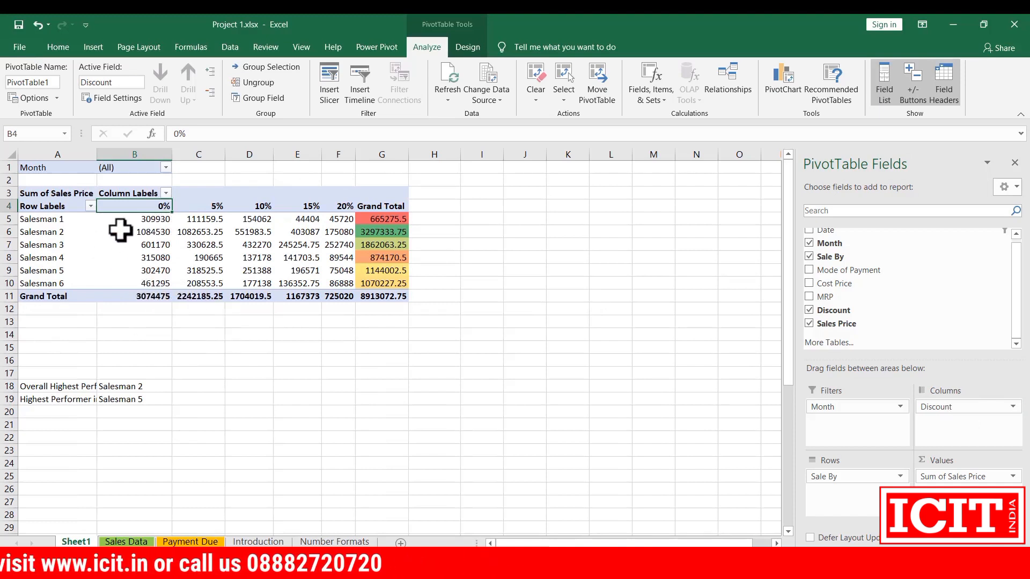
- Apply a green-yellow-red color scale to the salesmen's 0% discount values in B5:B10 and to their grand totals in G5:G10
{"action": "left_click_drag", "start_coordinate": [131, 219], "coordinate": [132, 283]}
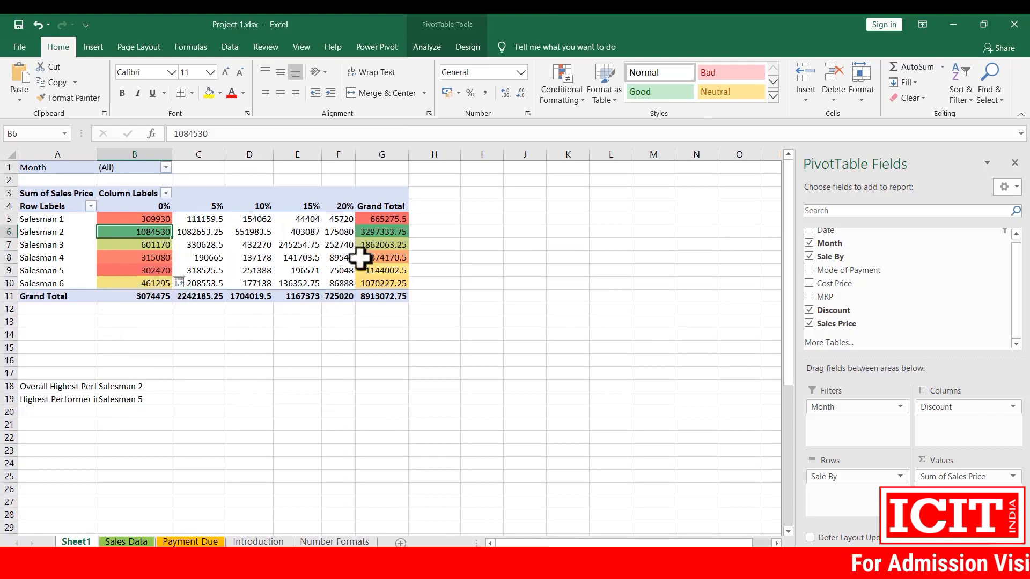
{"action": "left_click", "coordinate": [390, 231]}
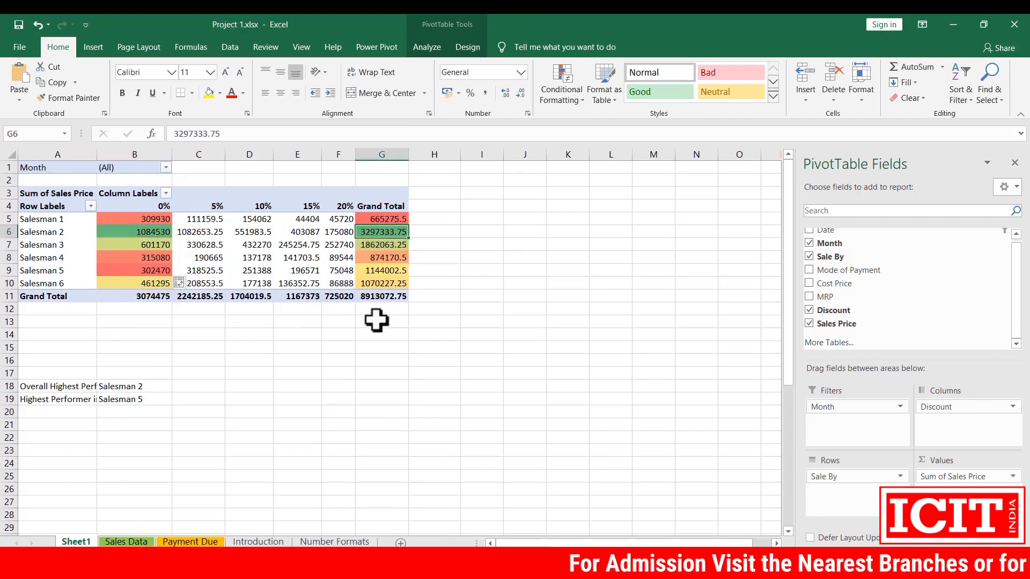
{"action": "left_click_drag", "start_coordinate": [382, 232], "coordinate": [386, 278]}
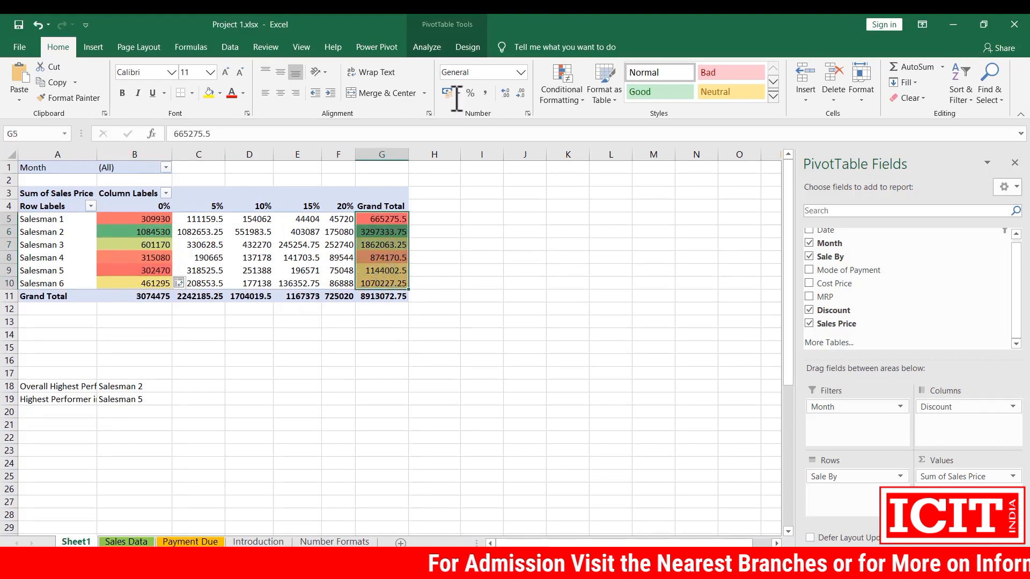
{"action": "left_click", "coordinate": [562, 89]}
{"action": "mouse_move", "coordinate": [586, 209]}
{"action": "left_click", "coordinate": [686, 218]}
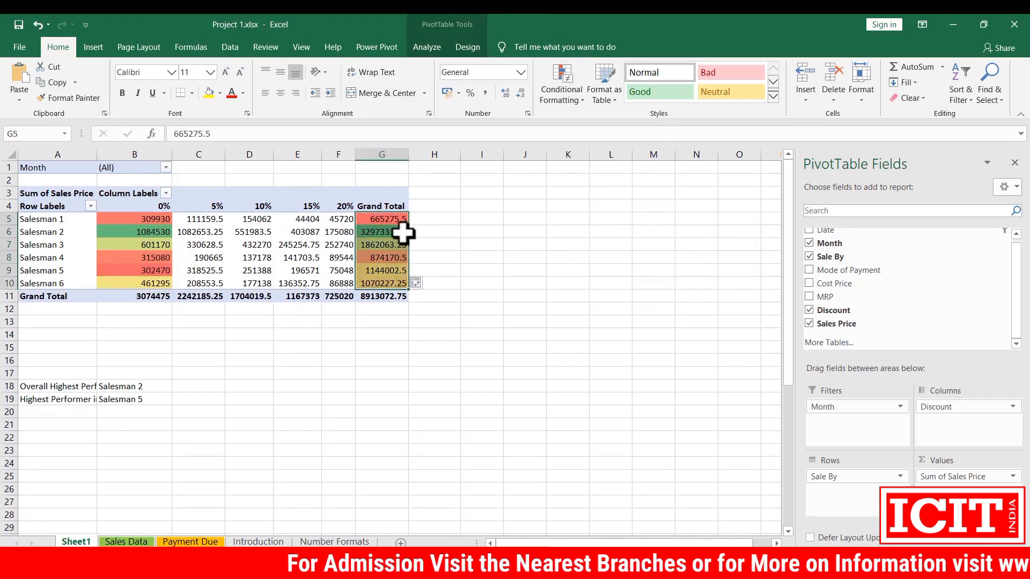
{"action": "left_click", "coordinate": [403, 231]}
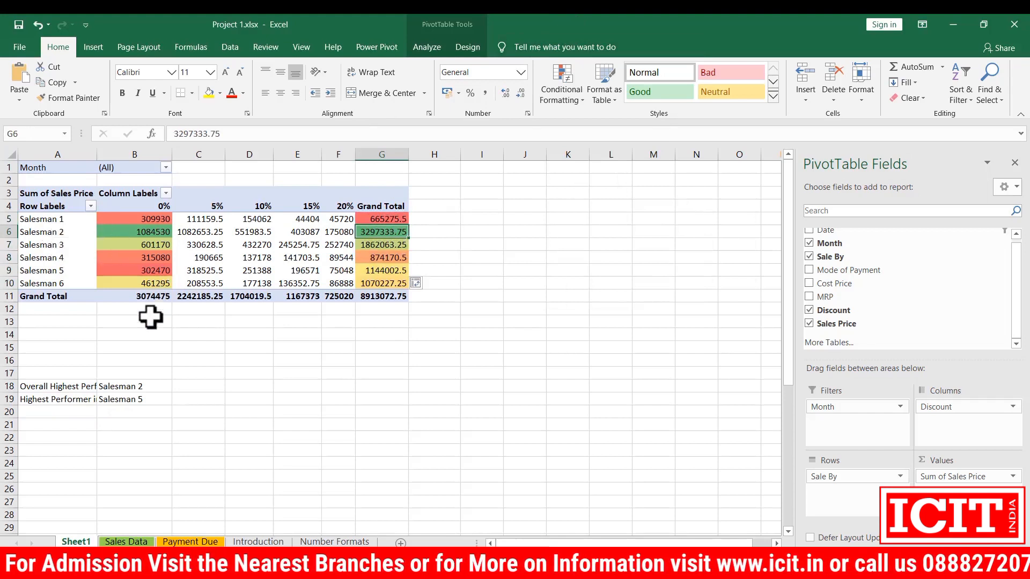
- Apply a green-yellow-red color scale to Salesman 2's sales across all discount levels, B6:F6
{"action": "mouse_move", "coordinate": [385, 232]}
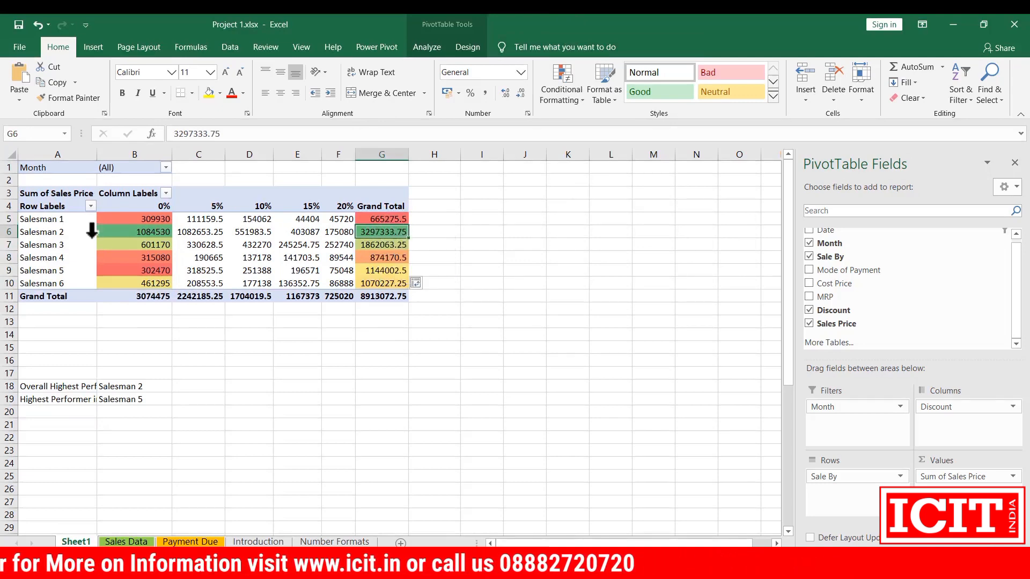
{"action": "left_click", "coordinate": [128, 232]}
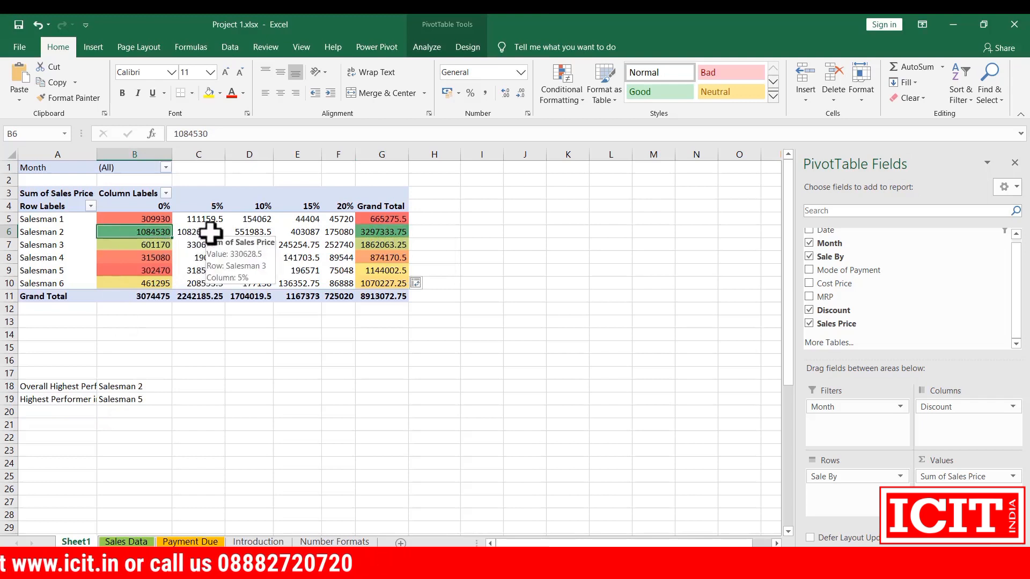
{"action": "left_click_drag", "start_coordinate": [168, 232], "coordinate": [321, 232]}
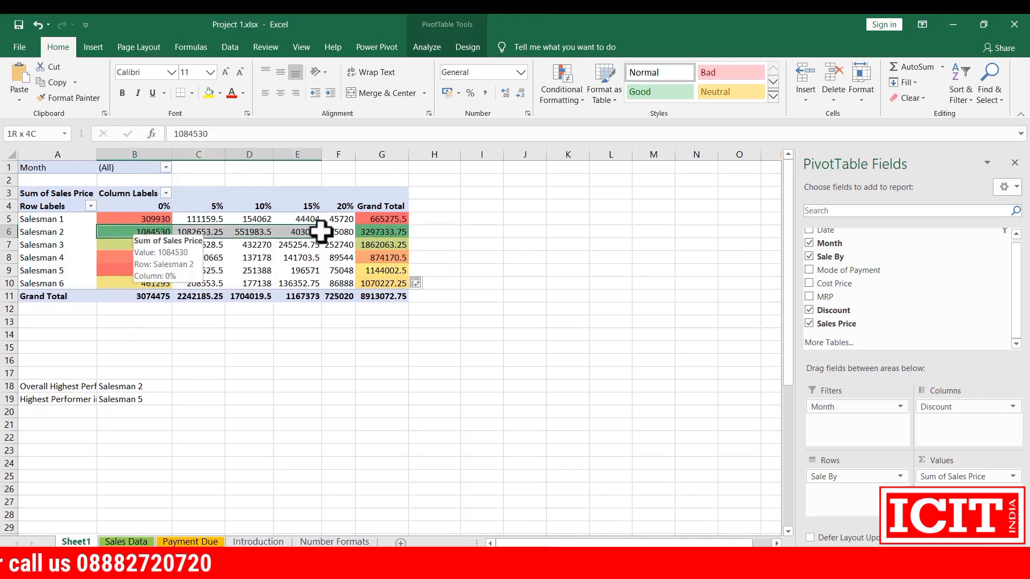
{"action": "left_click", "coordinate": [562, 88]}
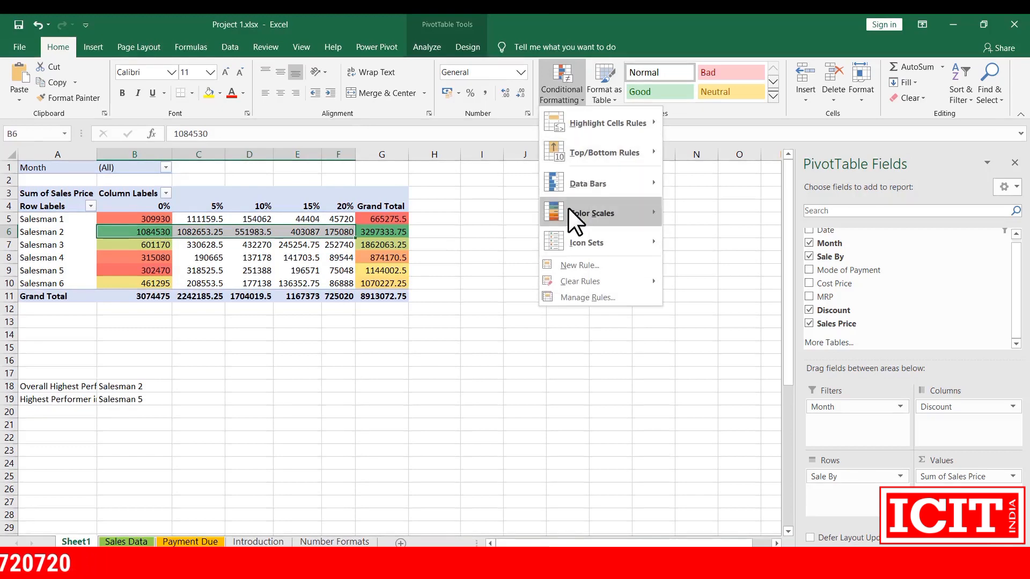
{"action": "mouse_move", "coordinate": [568, 213]}
{"action": "left_click", "coordinate": [677, 212]}
{"action": "left_click", "coordinate": [249, 322]}
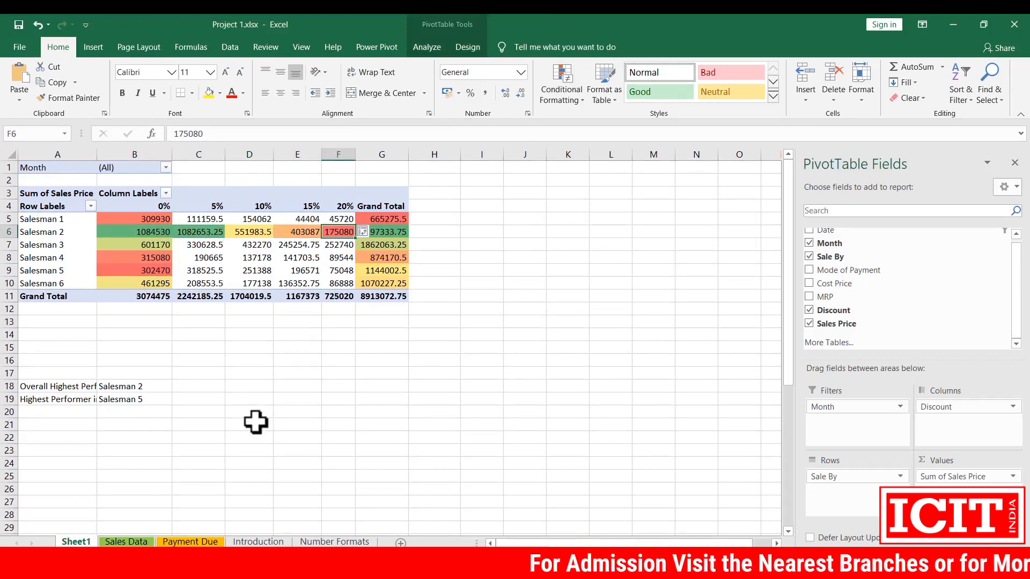
{"action": "left_click", "coordinate": [88, 335]}
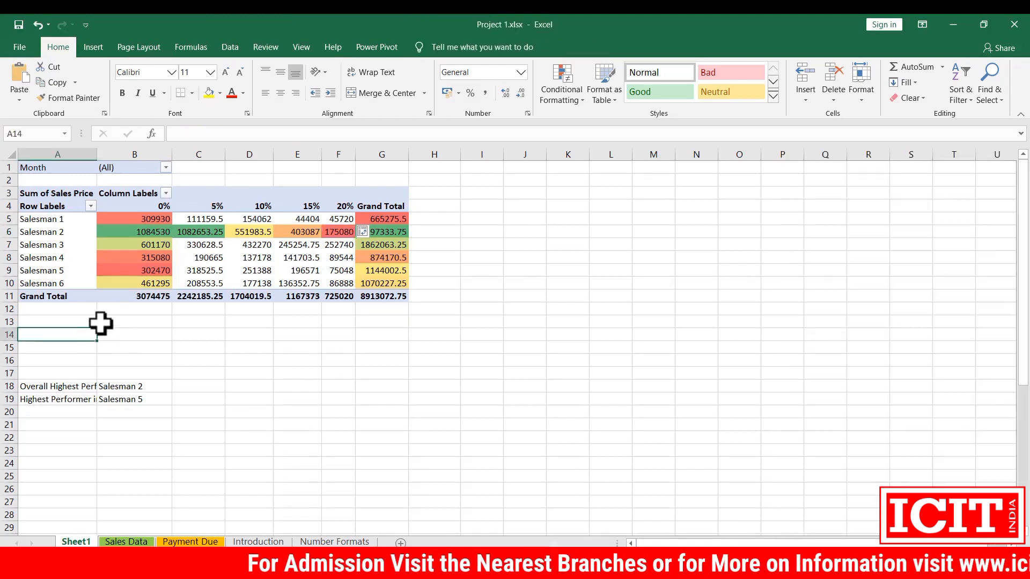
- Move Month from the report filter to the PivotTable rows, beneath Sale By
{"action": "left_click", "coordinate": [124, 257]}
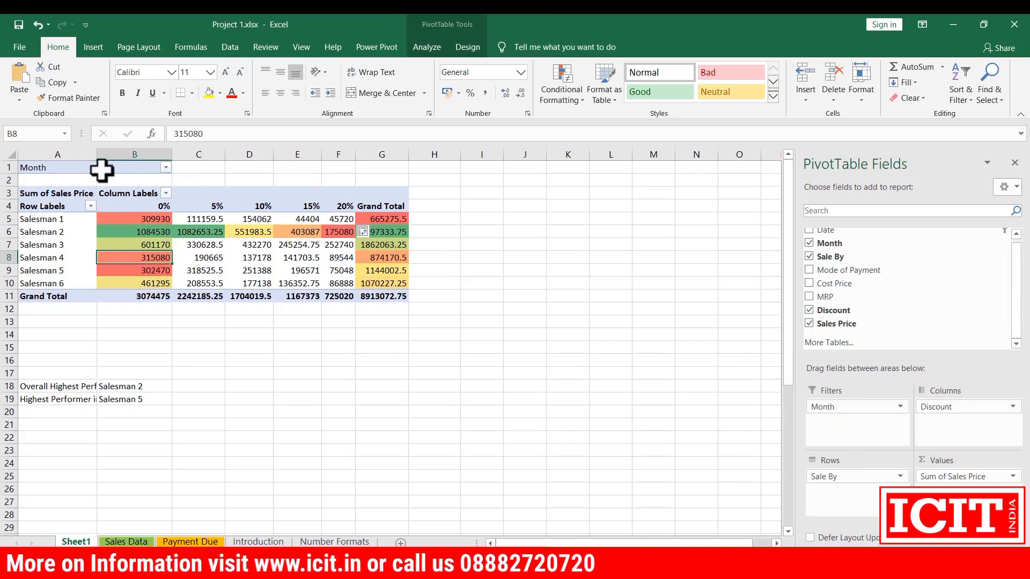
{"action": "left_click", "coordinate": [165, 167]}
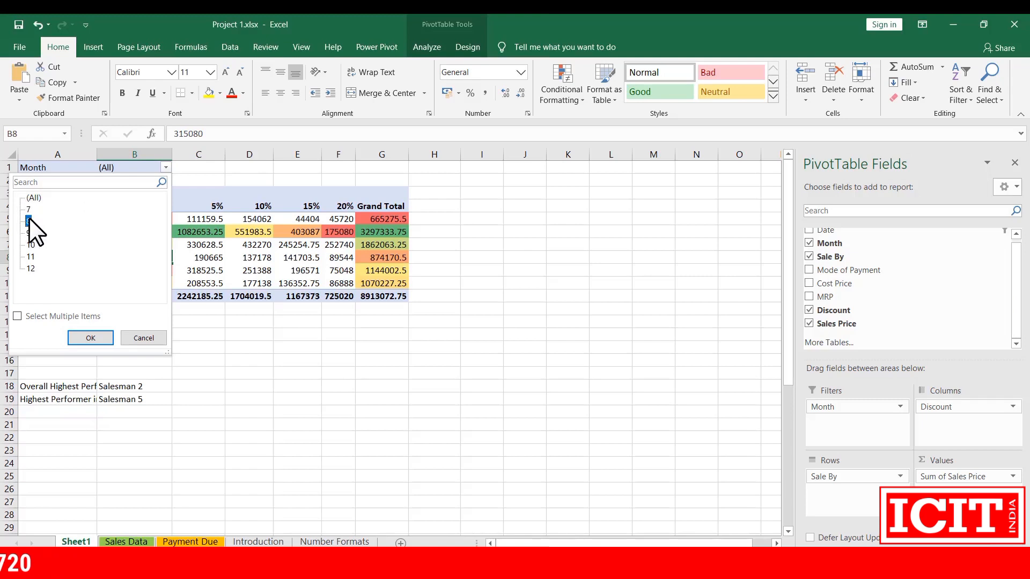
{"action": "left_click", "coordinate": [16, 316]}
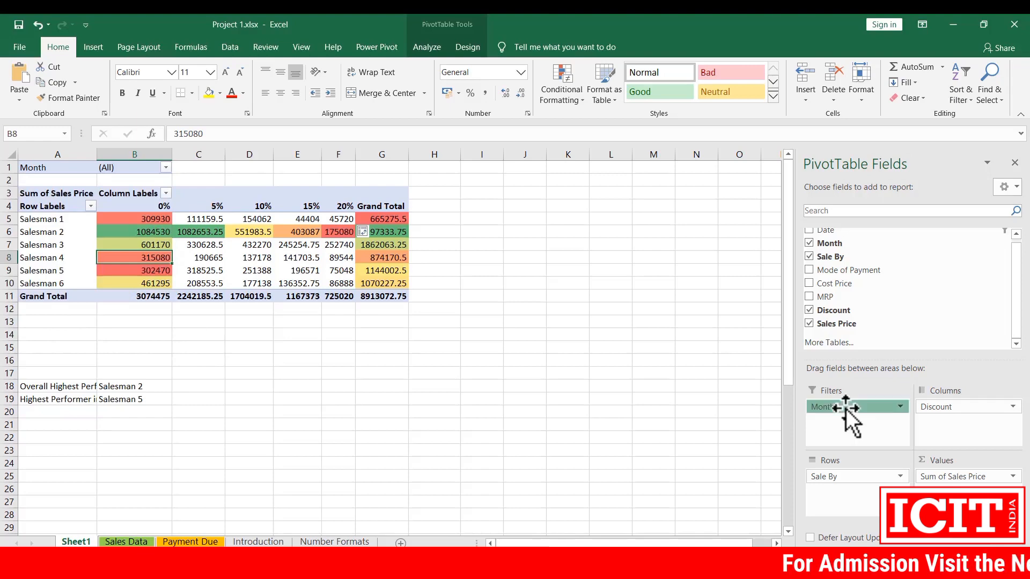
{"action": "left_click_drag", "start_coordinate": [846, 408], "coordinate": [847, 492]}
{"action": "left_click", "coordinate": [494, 334]}
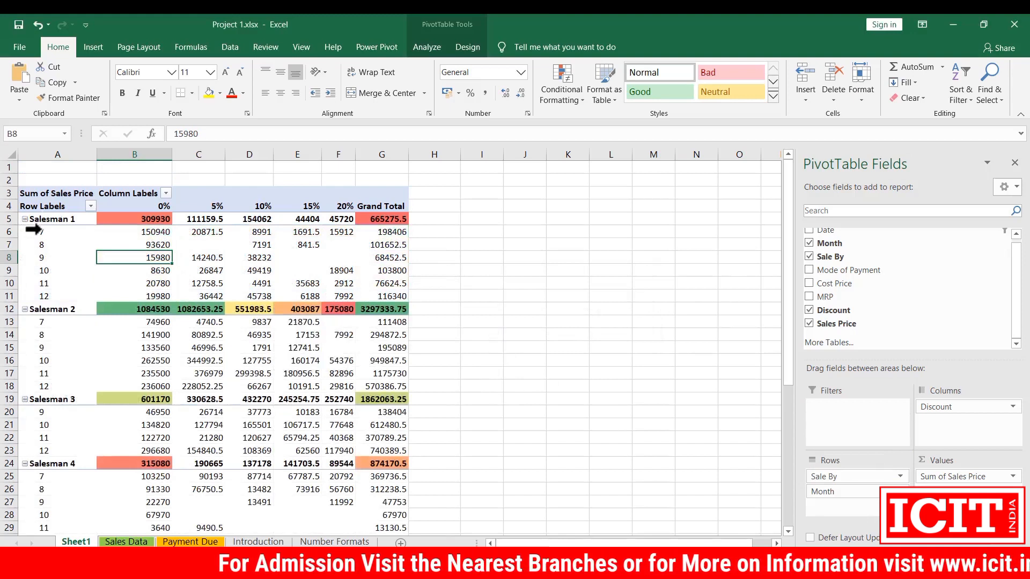
- Remove the Discount field from the PivotTable's columns, leaving Sale By and Month as the row fields
{"action": "left_click", "coordinate": [72, 231]}
{"action": "left_click", "coordinate": [116, 232]}
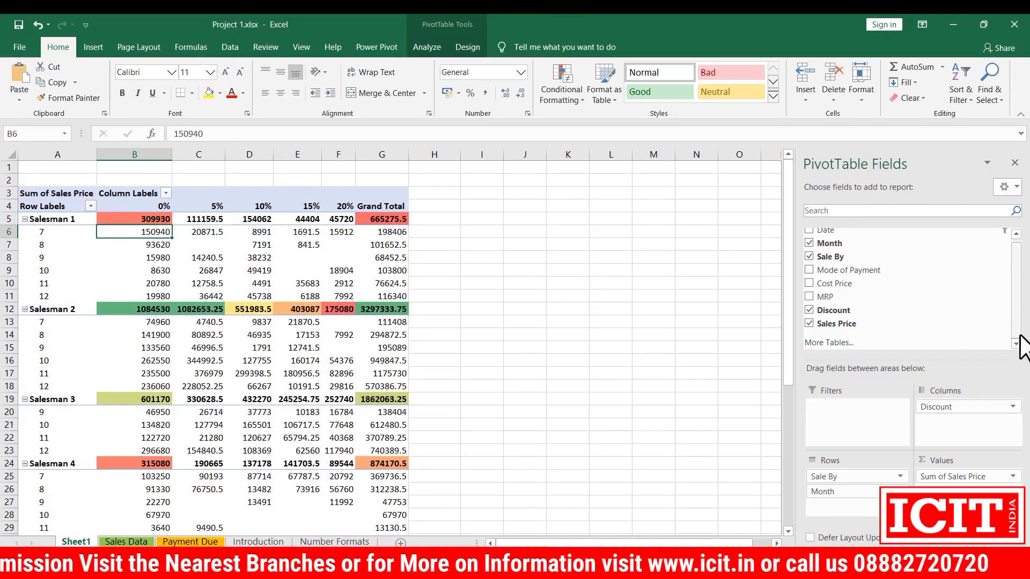
{"action": "left_click", "coordinate": [1012, 406]}
{"action": "left_click", "coordinate": [981, 376]}
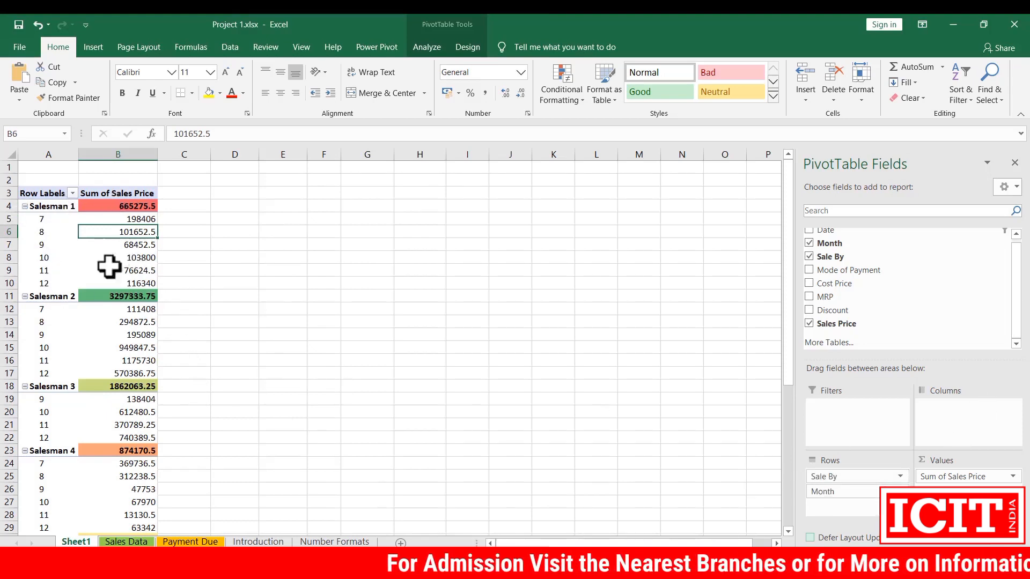
- Move Month above Sale By in the PivotTable rows so the salesmen are grouped under each month
{"action": "scroll", "coordinate": [106, 395], "scroll_direction": "down", "scroll_amount": 5}
{"action": "scroll", "coordinate": [106, 395], "scroll_direction": "up", "scroll_amount": 5}
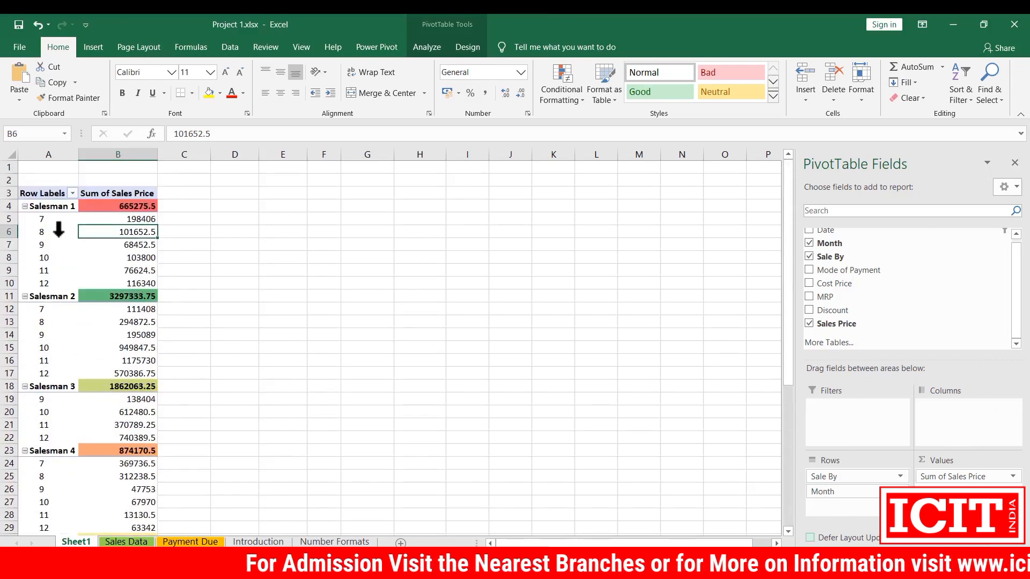
{"action": "left_click", "coordinate": [49, 219]}
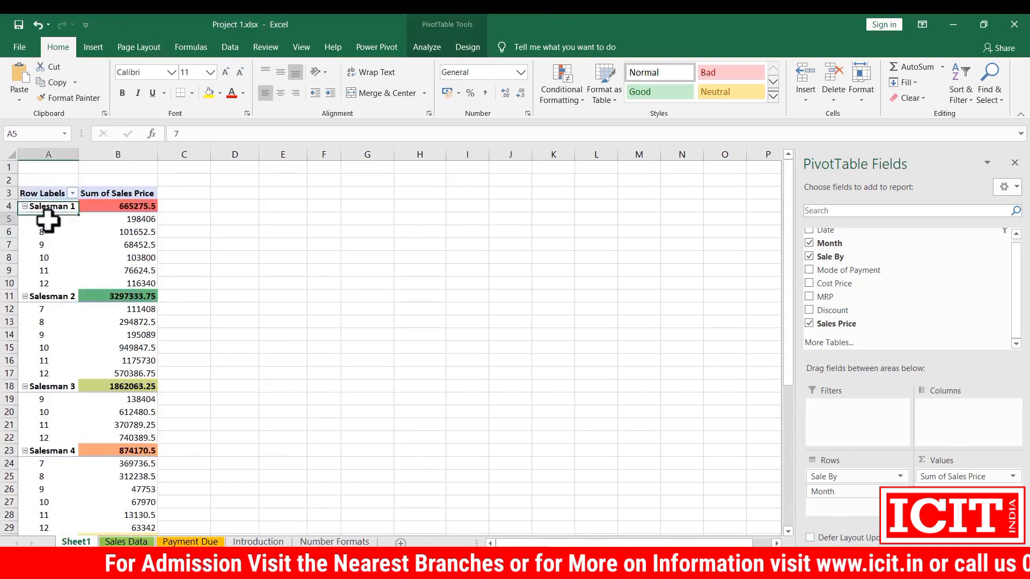
{"action": "left_click", "coordinate": [138, 233]}
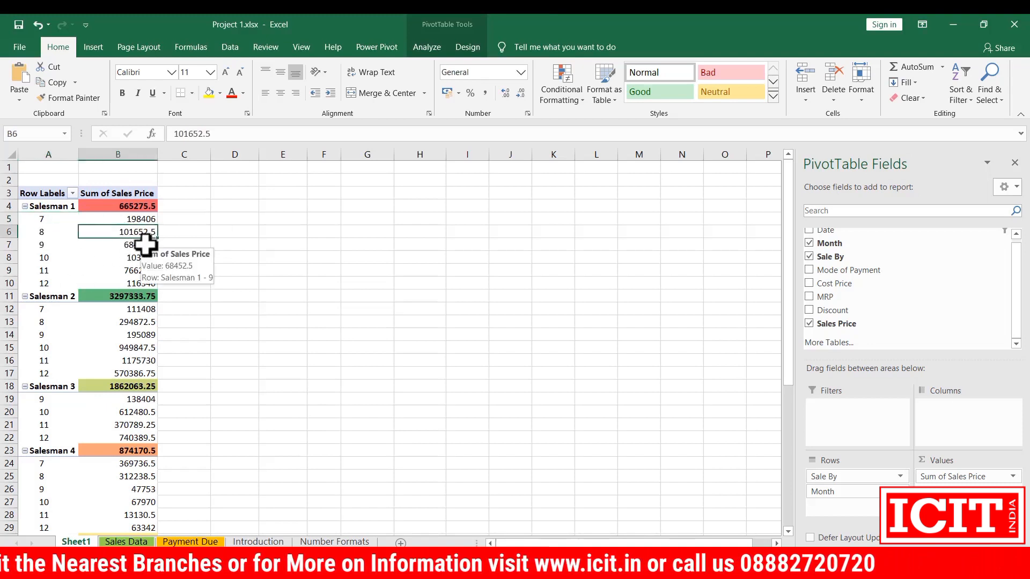
{"action": "left_click", "coordinate": [145, 245]}
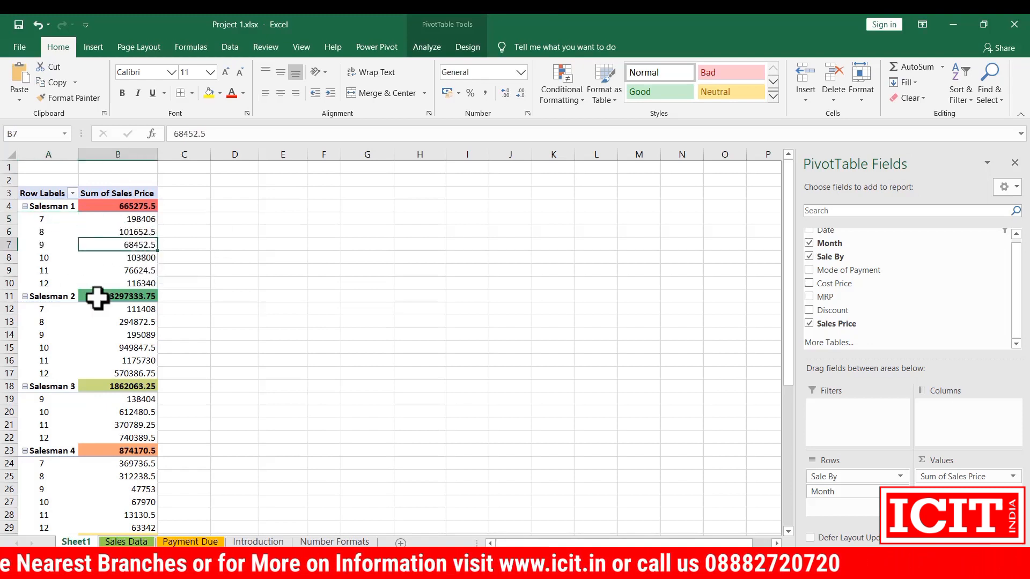
{"action": "left_click", "coordinate": [123, 309]}
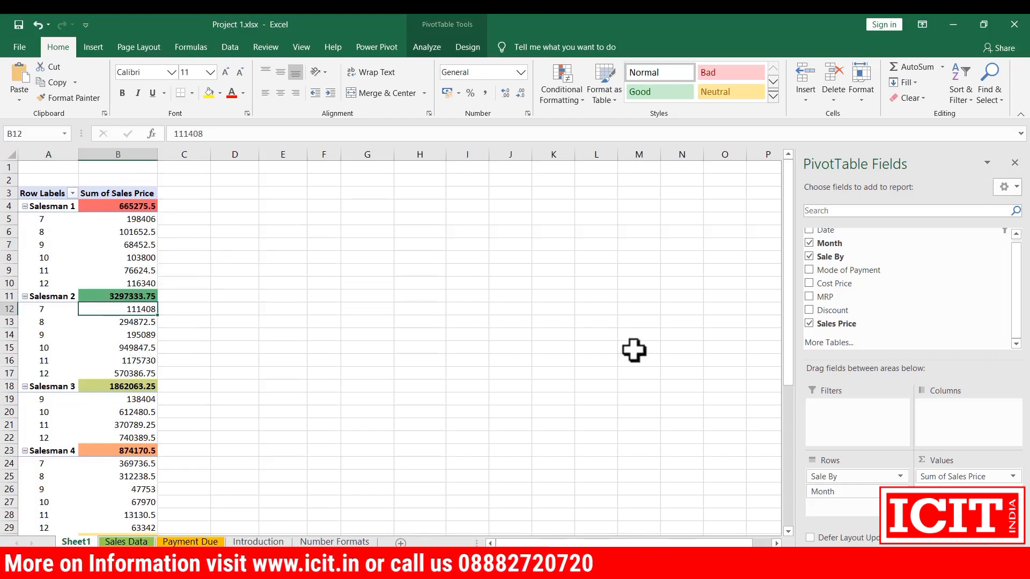
{"action": "left_click_drag", "start_coordinate": [820, 490], "coordinate": [846, 476]}
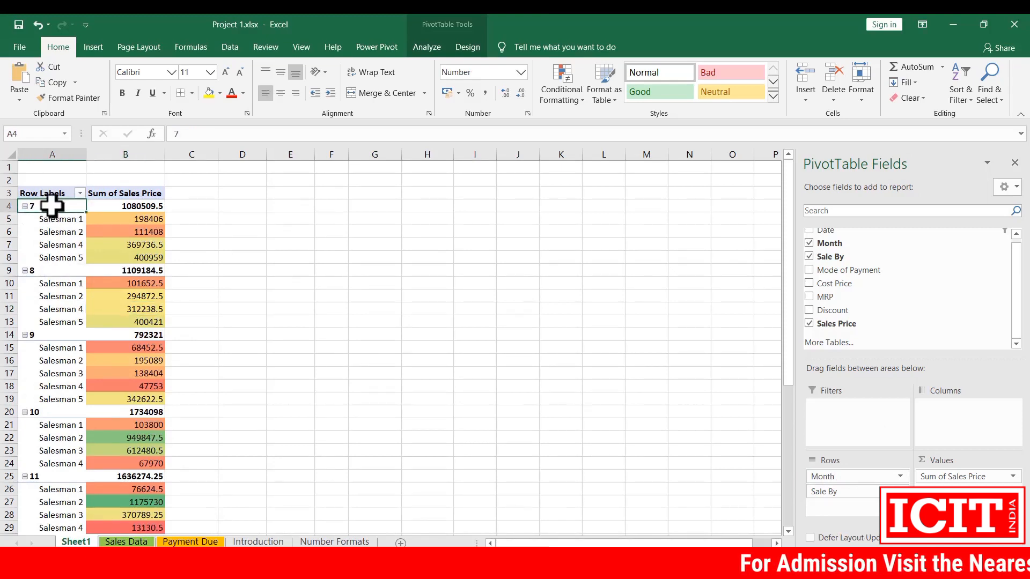
- Examine the salesmen's color-coded sales within each month group, from month 7 through month 12
{"action": "left_click", "coordinate": [147, 258]}
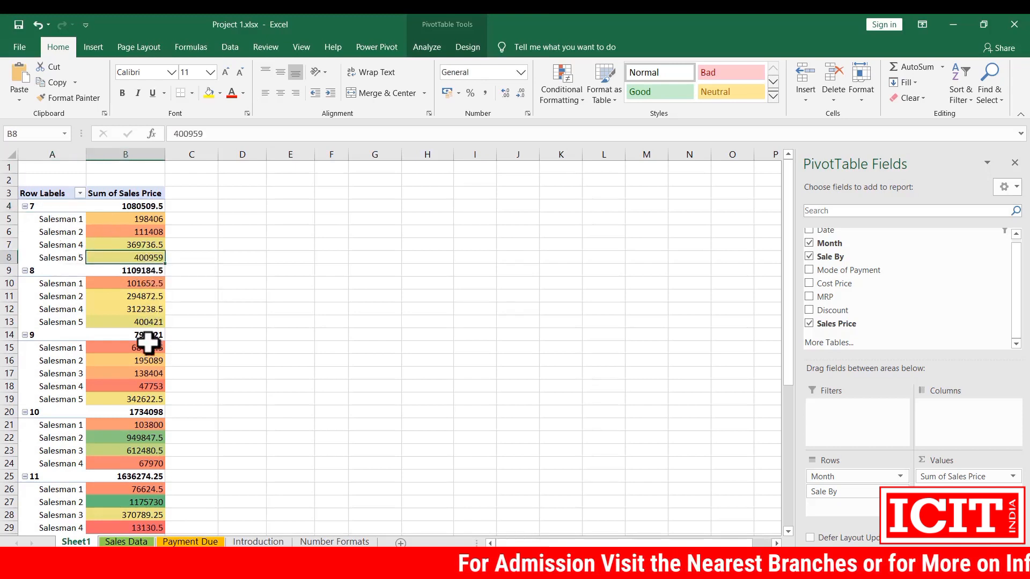
{"action": "left_click", "coordinate": [47, 283]}
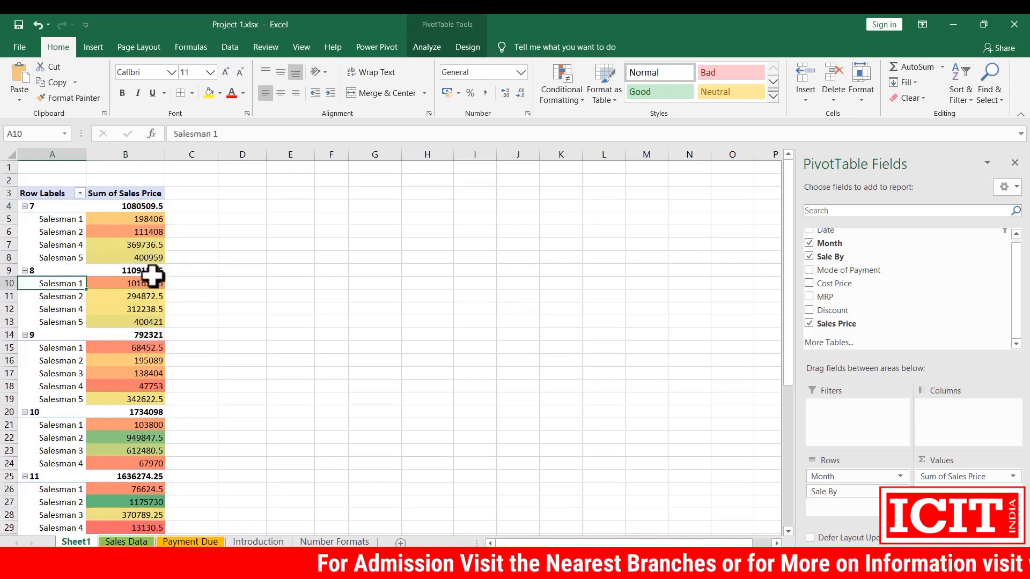
{"action": "mouse_move", "coordinate": [148, 341]}
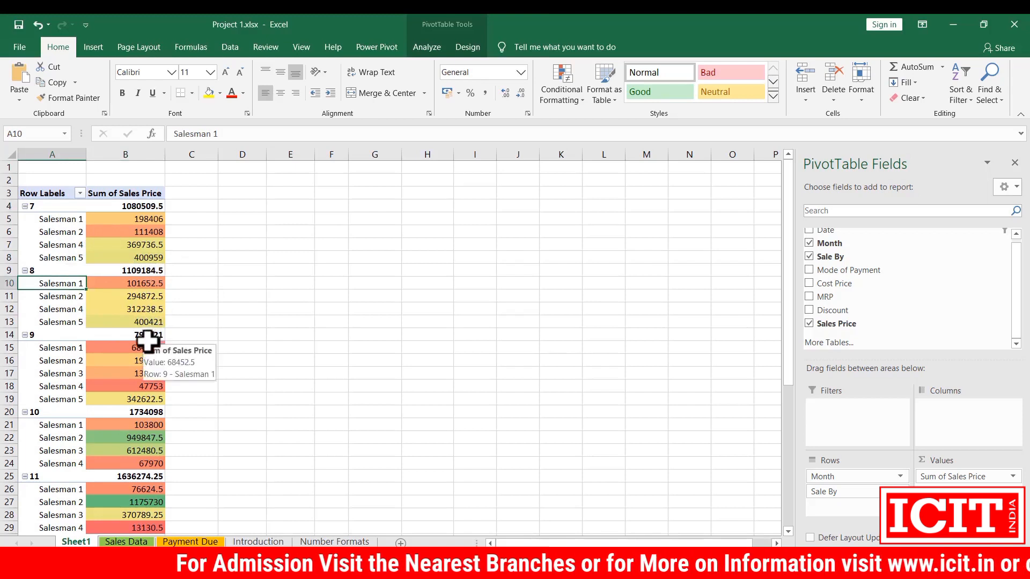
{"action": "left_click", "coordinate": [152, 323]}
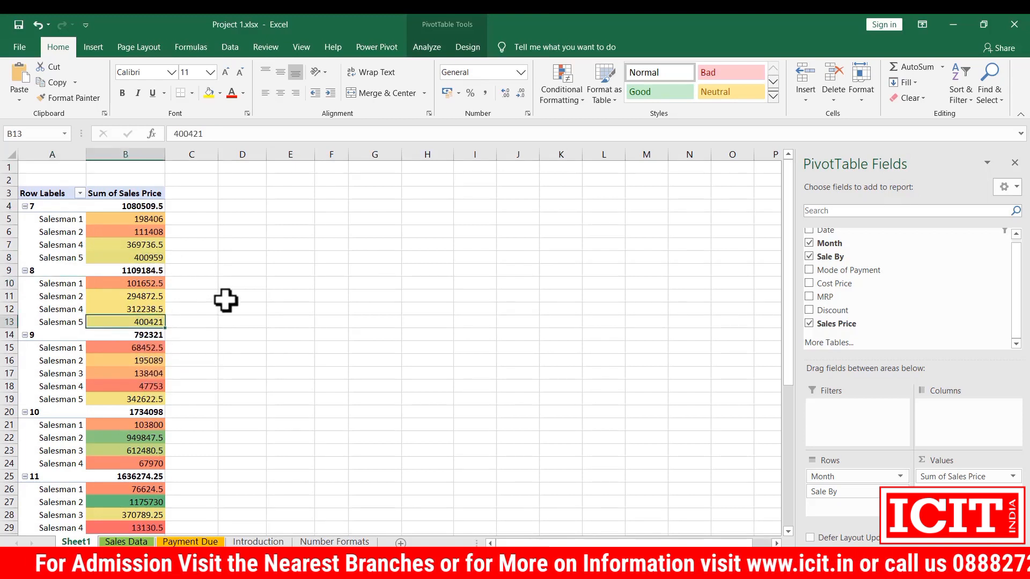
{"action": "scroll", "coordinate": [226, 300], "scroll_direction": "down", "scroll_amount": 1}
{"action": "scroll", "coordinate": [226, 300], "scroll_direction": "down", "scroll_amount": 1}
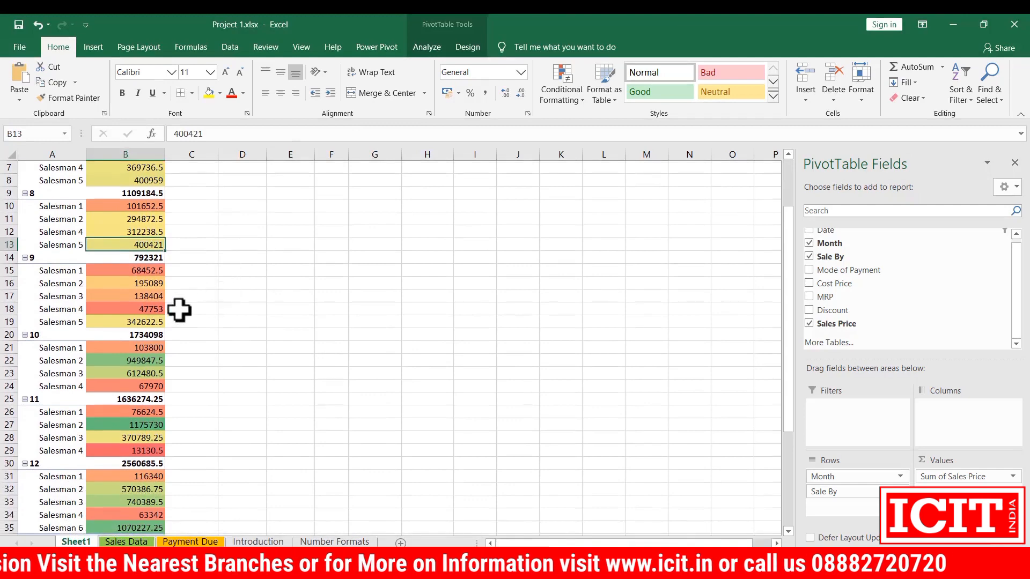
{"action": "scroll", "coordinate": [157, 322], "scroll_direction": "down", "scroll_amount": 1}
{"action": "left_click", "coordinate": [157, 322]}
{"action": "scroll", "coordinate": [157, 323], "scroll_direction": "down", "scroll_amount": 1}
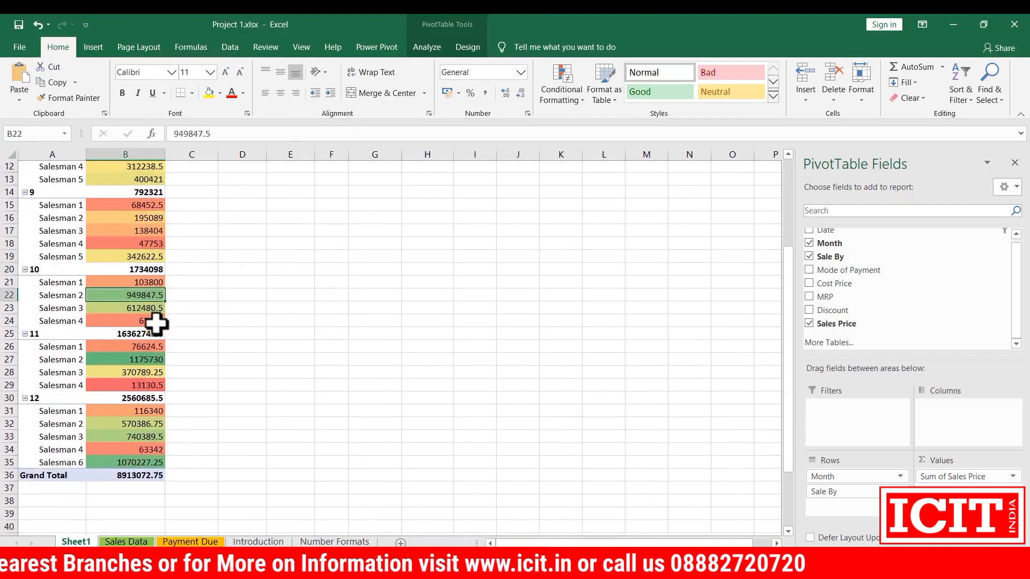
{"action": "left_click", "coordinate": [140, 349]}
{"action": "scroll", "coordinate": [139, 350], "scroll_direction": "down", "scroll_amount": 1}
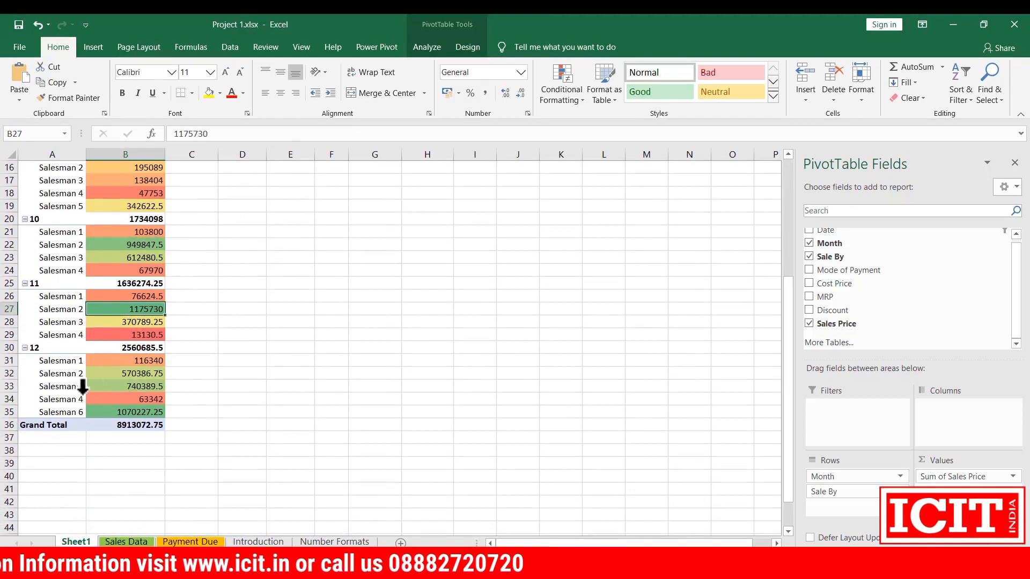
{"action": "left_click", "coordinate": [121, 413]}
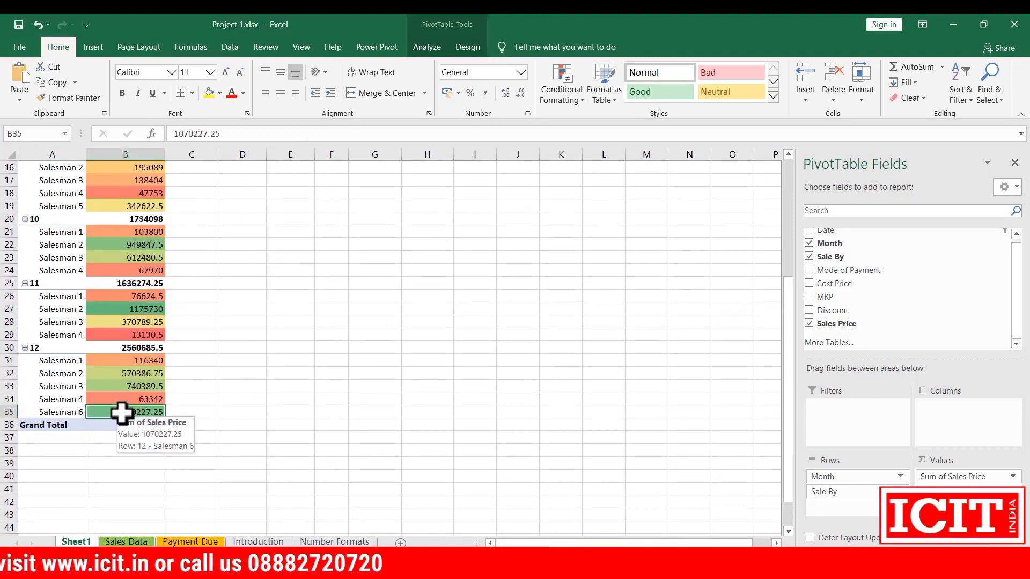
{"action": "scroll", "coordinate": [157, 313], "scroll_direction": "up", "scroll_amount": 5}
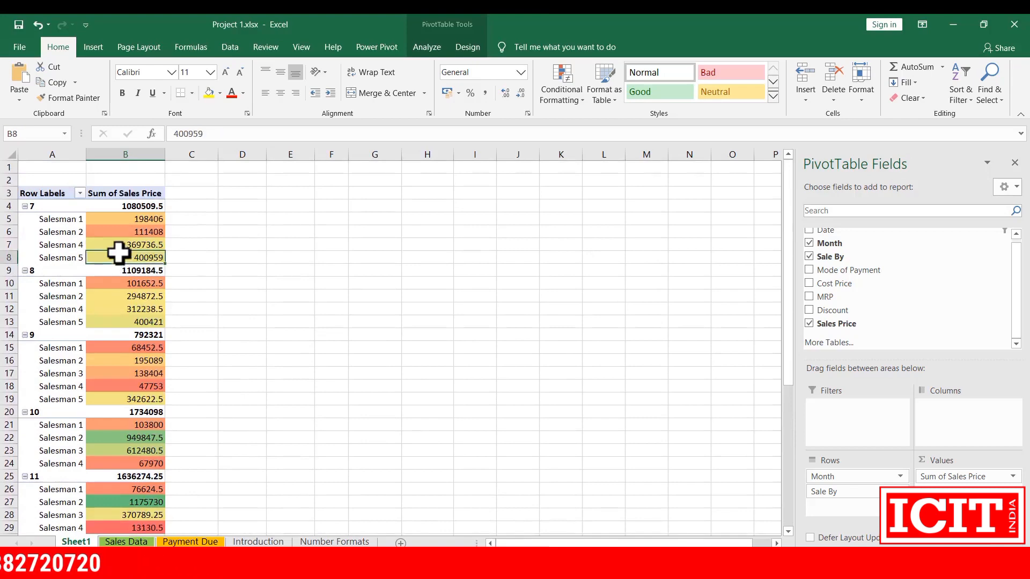
{"action": "scroll", "coordinate": [120, 253], "scroll_direction": "down", "scroll_amount": 5}
{"action": "scroll", "coordinate": [120, 253], "scroll_direction": "up", "scroll_amount": 5}
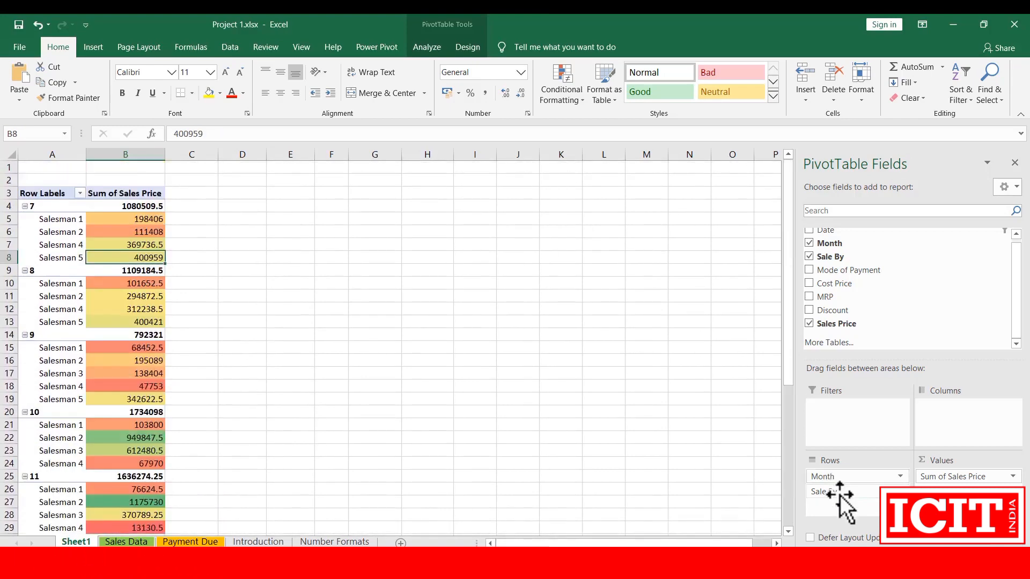
- Move Sale By to the PivotTable columns and apply a green-yellow-red color scale to the monthly salesman values in B5:G10
{"action": "left_click_drag", "start_coordinate": [967, 441], "coordinate": [967, 441]}
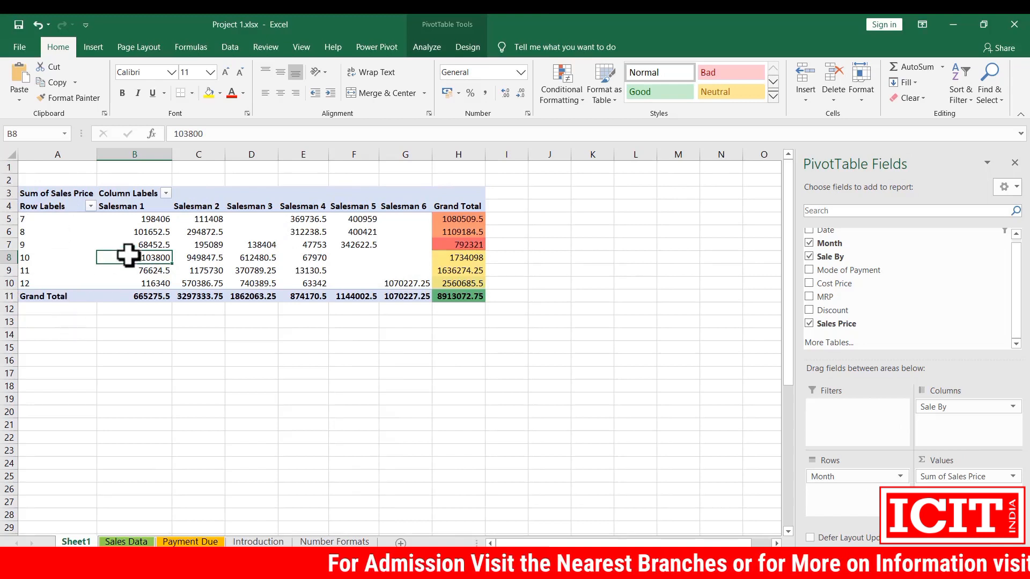
{"action": "left_click_drag", "start_coordinate": [138, 218], "coordinate": [406, 283]}
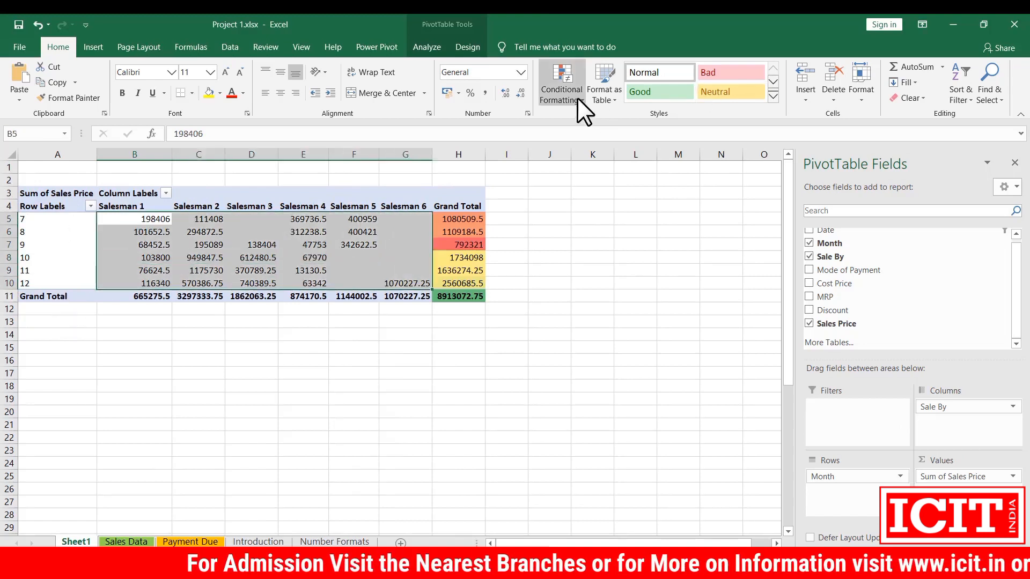
{"action": "left_click", "coordinate": [578, 98]}
{"action": "mouse_move", "coordinate": [581, 211]}
{"action": "left_click", "coordinate": [674, 210]}
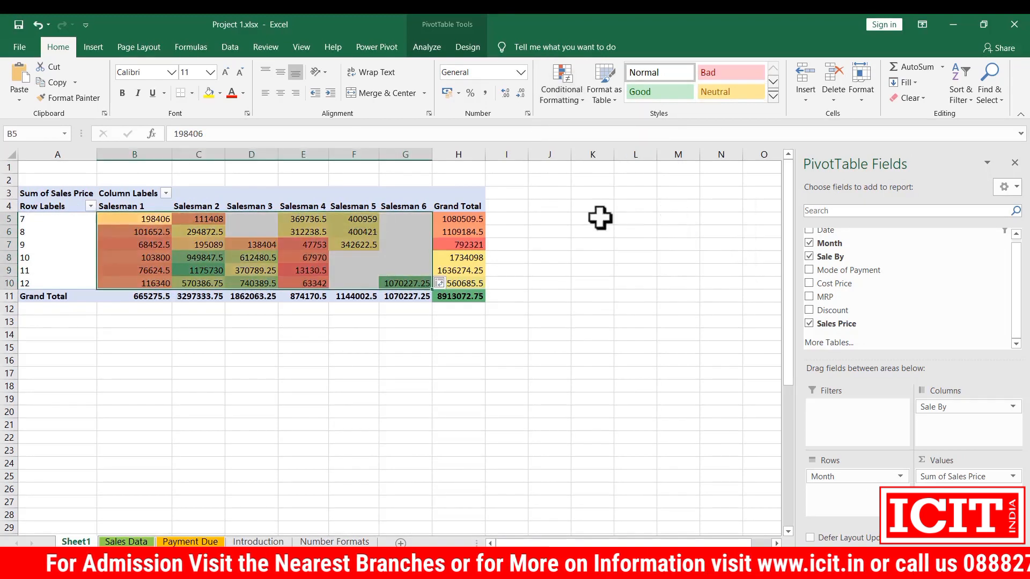
{"action": "left_click", "coordinate": [357, 231]}
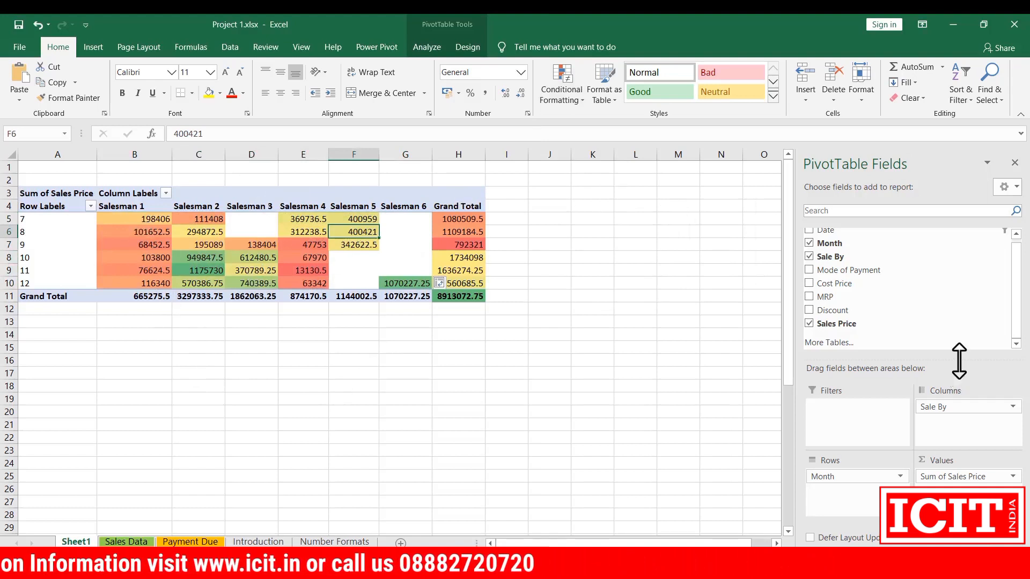
- Rearrange the PivotTable with Month in columns and Discount beneath Sale By in rows, and apply a green-yellow-red color scale to the monthly discount values
{"action": "scroll", "coordinate": [897, 277], "scroll_direction": "up", "scroll_amount": 1}
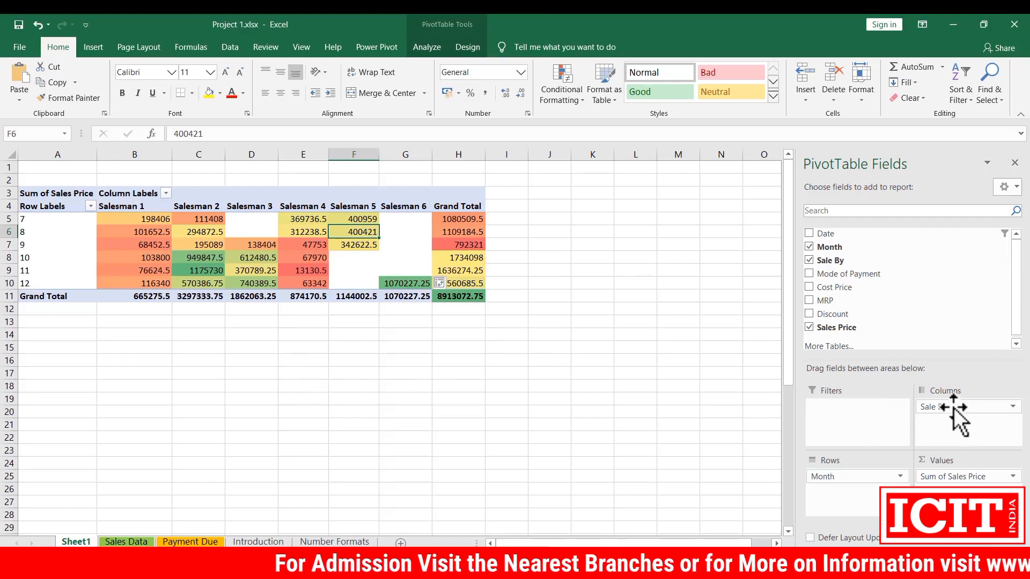
{"action": "left_click_drag", "start_coordinate": [943, 408], "coordinate": [973, 405]}
{"action": "left_click", "coordinate": [809, 314]}
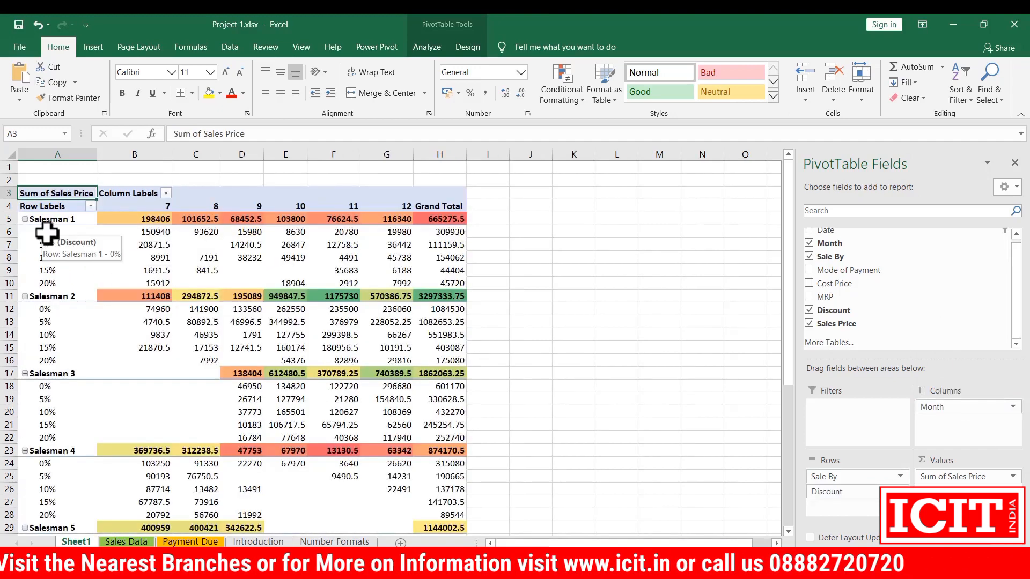
{"action": "left_click", "coordinate": [159, 197]}
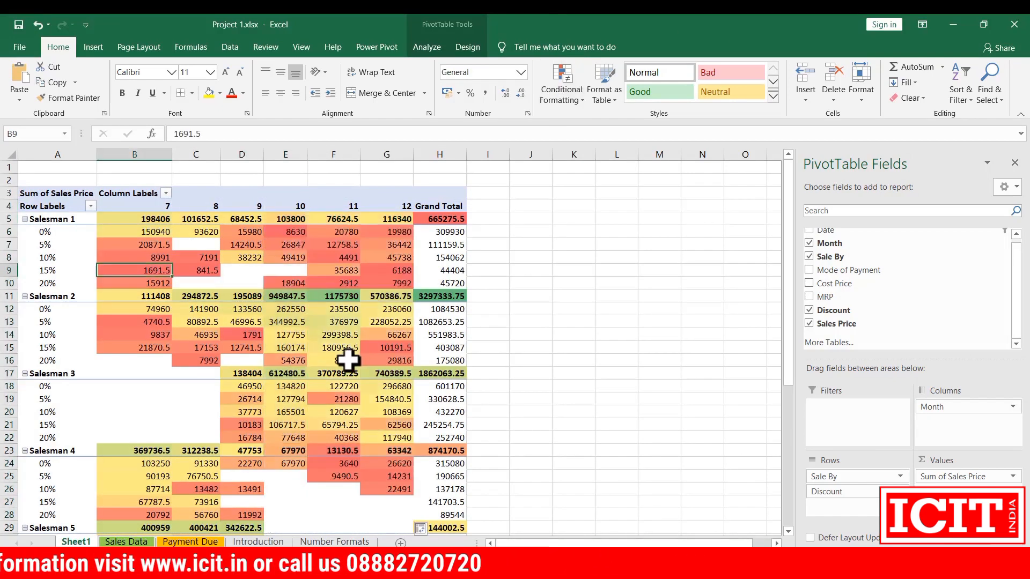
- Examine each salesman's color-coded monthly sales across the 0% to 20% discount levels
{"action": "scroll", "coordinate": [291, 381], "scroll_direction": "down", "scroll_amount": 9}
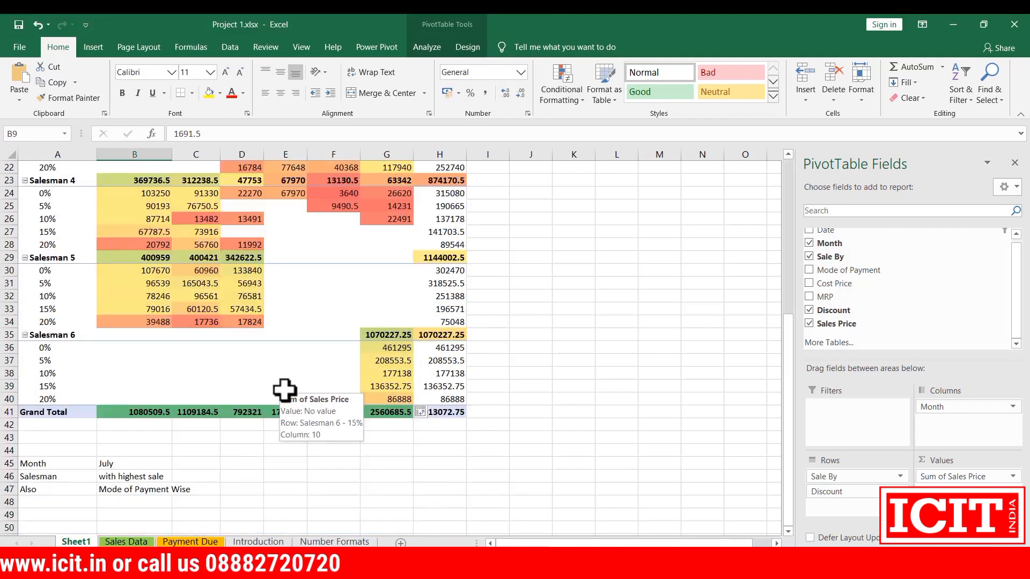
{"action": "scroll", "coordinate": [285, 391], "scroll_direction": "up", "scroll_amount": 9}
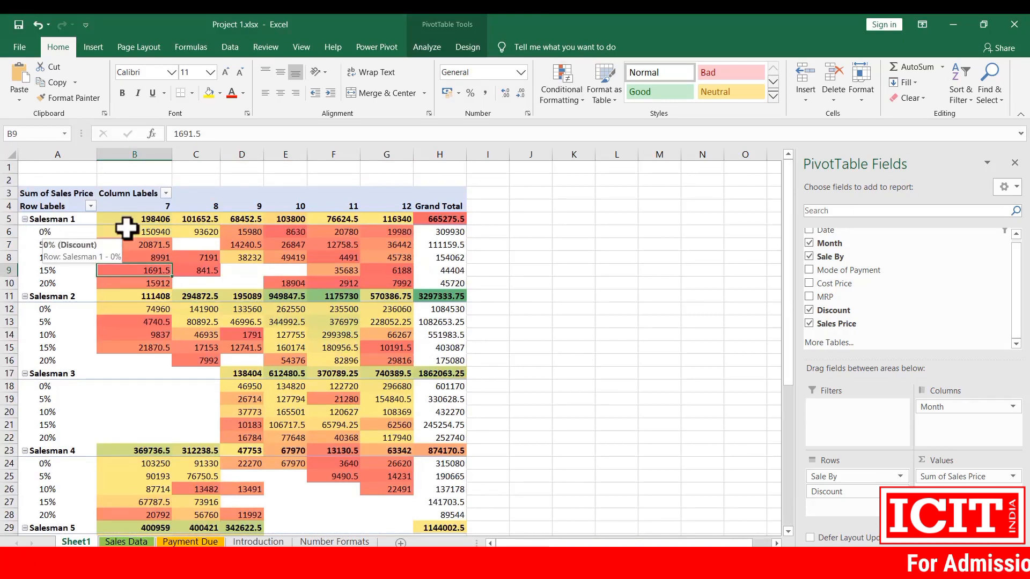
{"action": "left_click", "coordinate": [148, 233]}
{"action": "scroll", "coordinate": [156, 380], "scroll_direction": "down", "scroll_amount": 2}
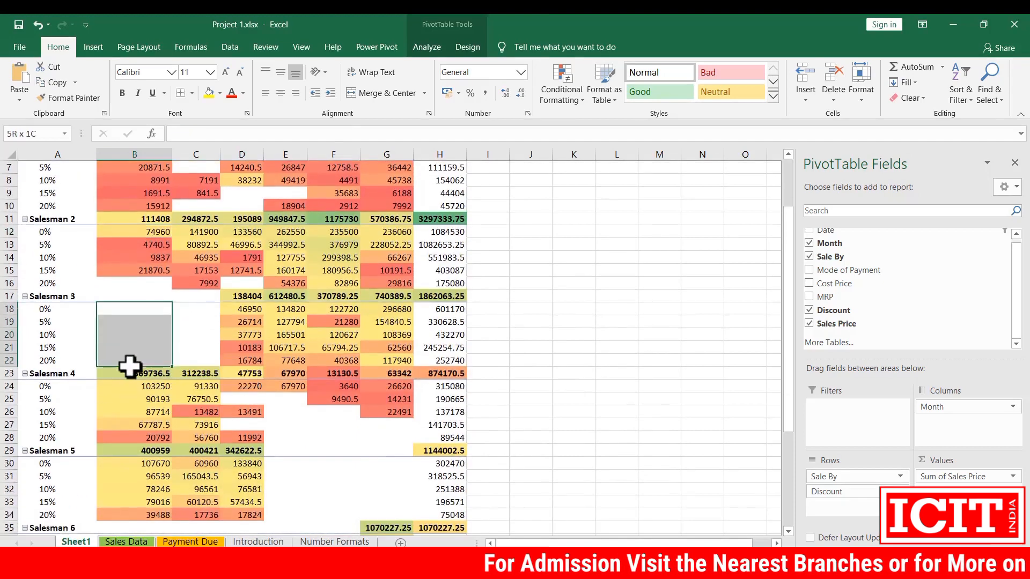
{"action": "scroll", "coordinate": [131, 354], "scroll_direction": "down", "scroll_amount": 2}
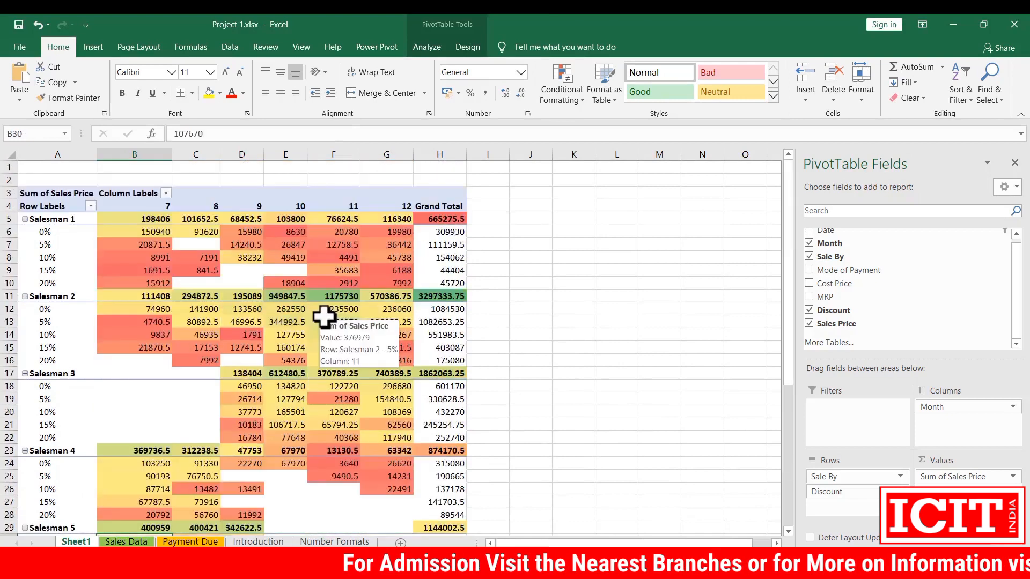
{"action": "scroll", "coordinate": [324, 316], "scroll_direction": "down", "scroll_amount": 3}
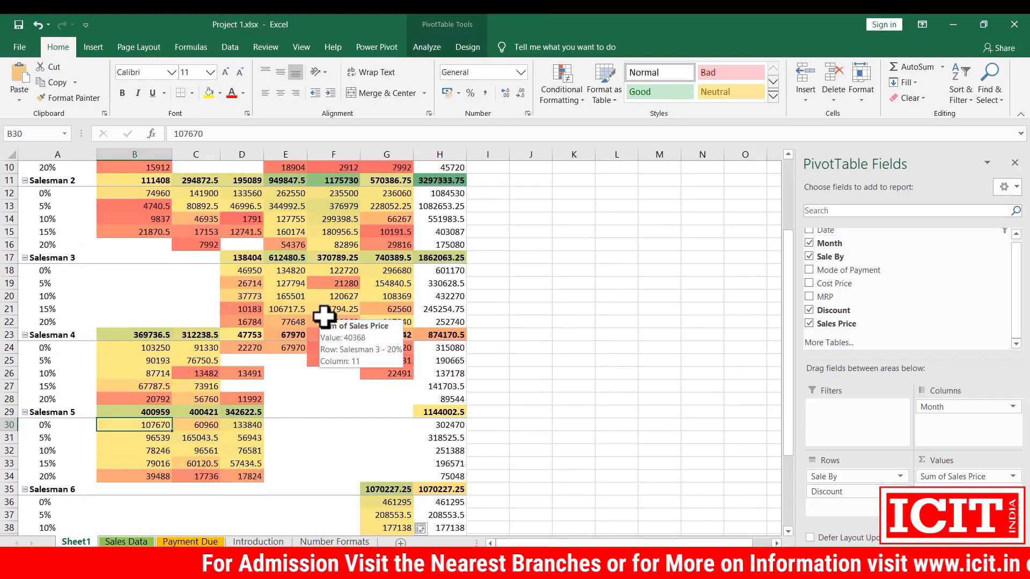
{"action": "scroll", "coordinate": [323, 317], "scroll_direction": "down", "scroll_amount": 2}
{"action": "scroll", "coordinate": [324, 317], "scroll_direction": "up", "scroll_amount": 6}
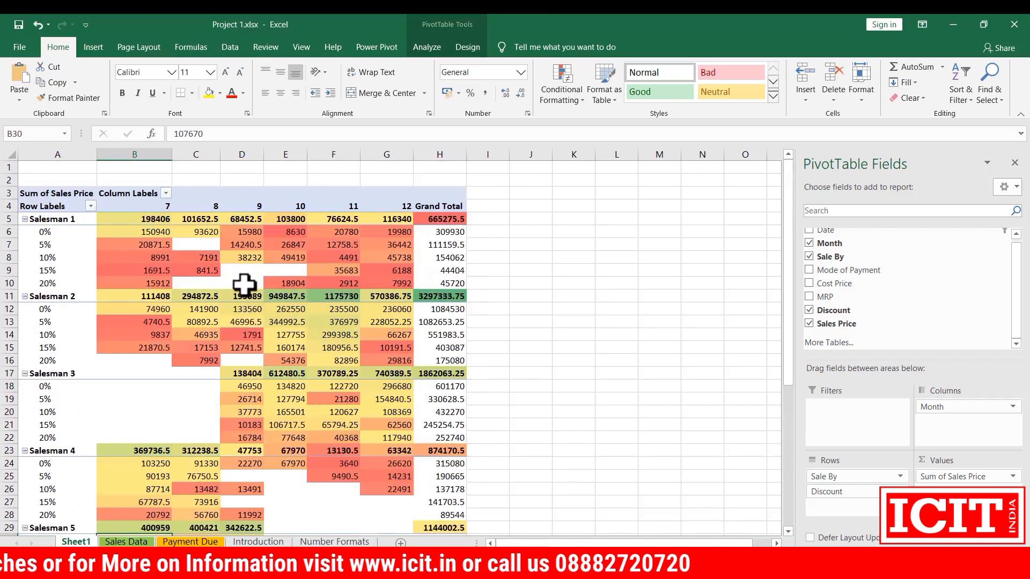
{"action": "left_click", "coordinate": [244, 258]}
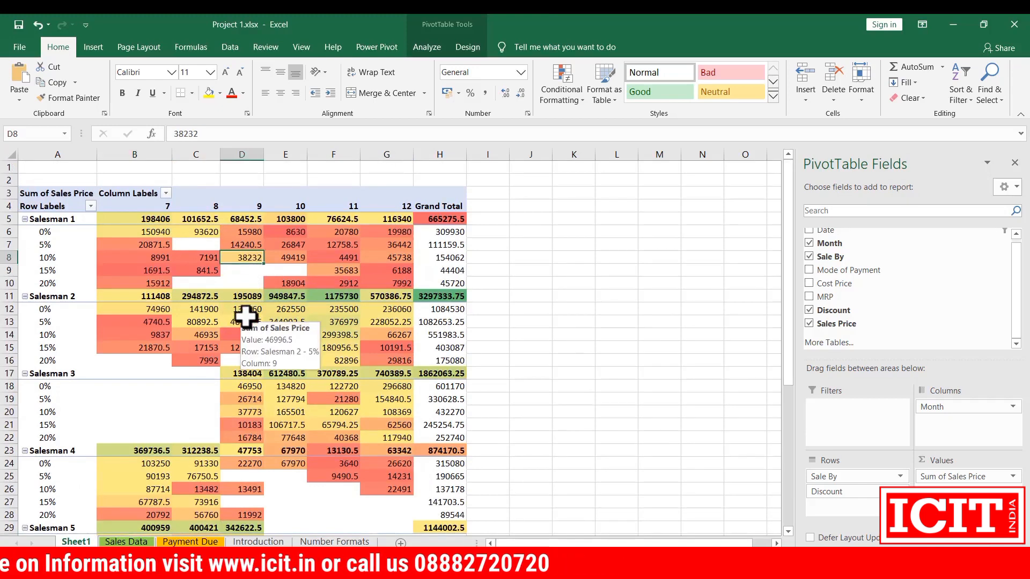
{"action": "left_click", "coordinate": [239, 323]}
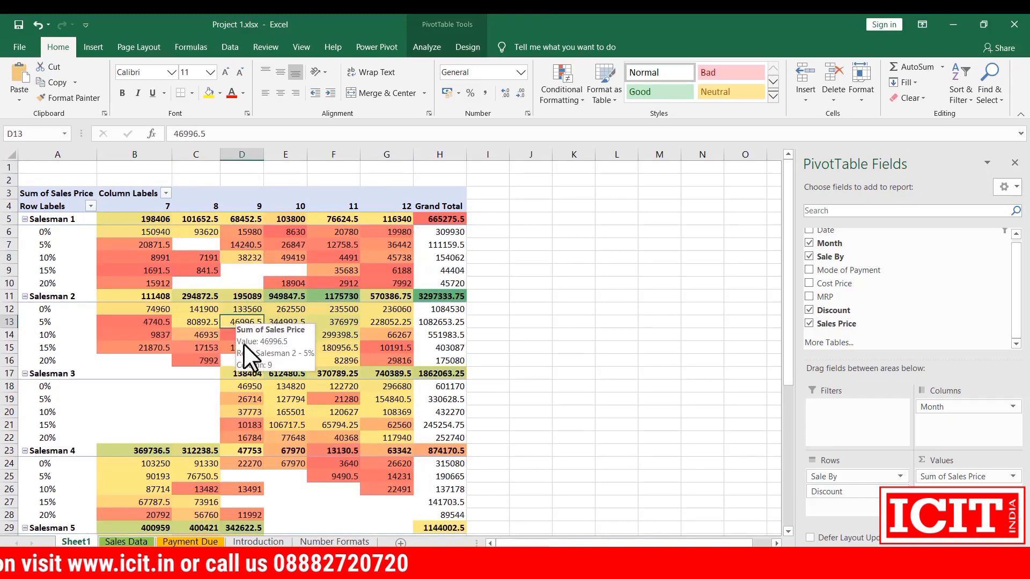
{"action": "scroll", "coordinate": [248, 424], "scroll_direction": "down", "scroll_amount": 1}
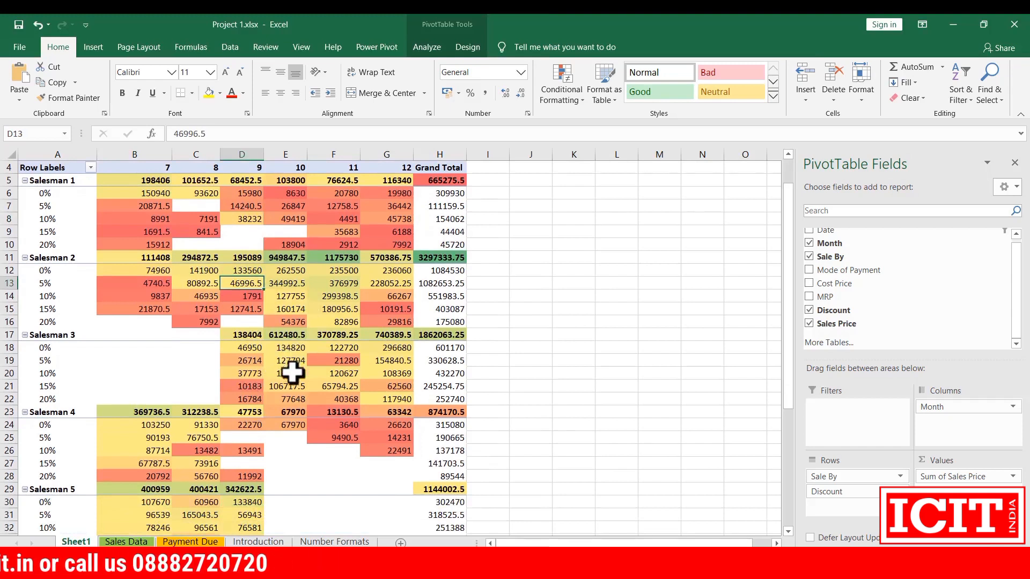
{"action": "left_click", "coordinate": [293, 373]}
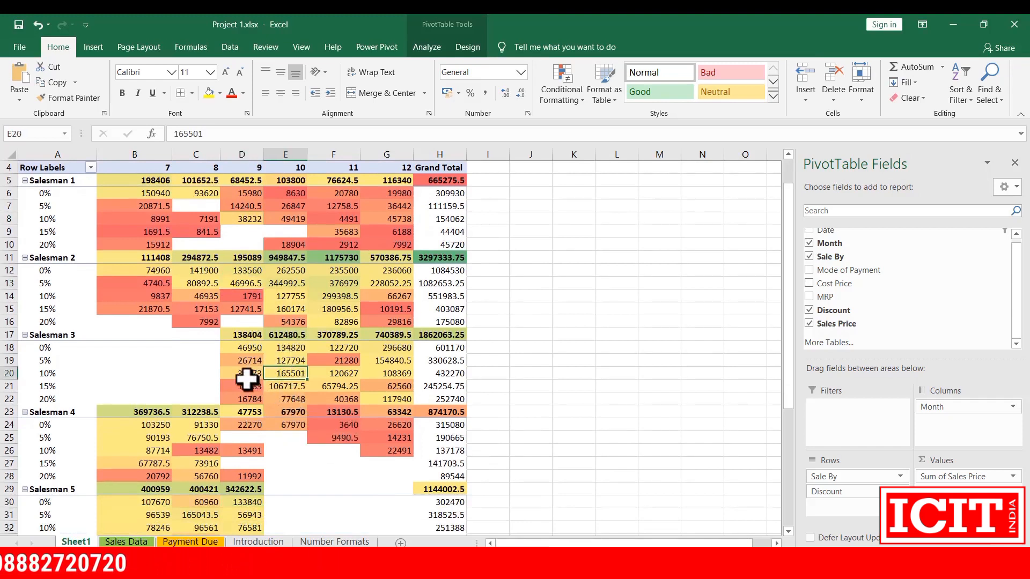
- Examine the color-coded monthly sales at each discount level for Salesman 3 through Salesman 6
{"action": "left_click", "coordinate": [243, 350]}
{"action": "scroll", "coordinate": [240, 383], "scroll_direction": "down", "scroll_amount": 1}
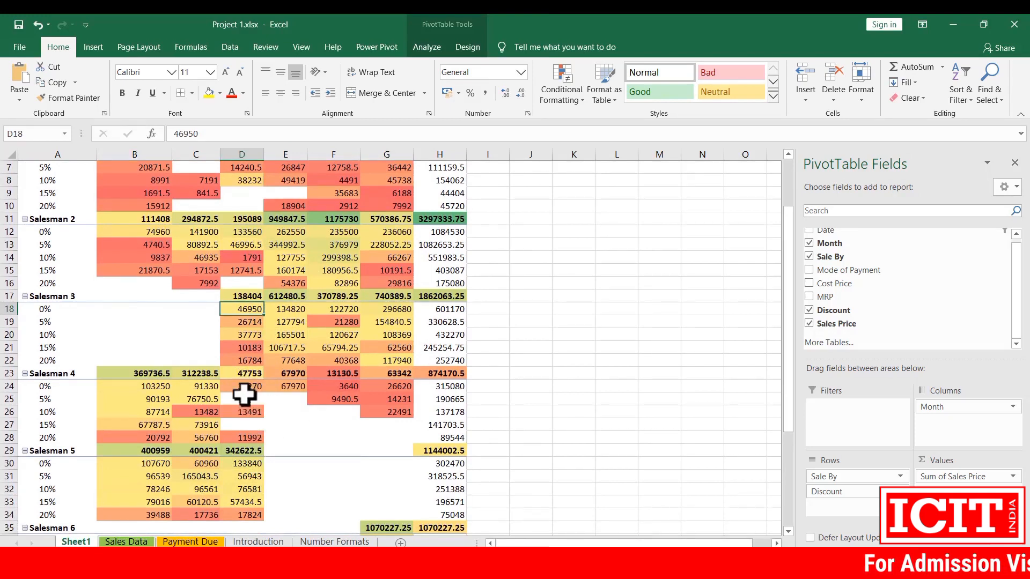
{"action": "scroll", "coordinate": [235, 381], "scroll_direction": "down", "scroll_amount": 2}
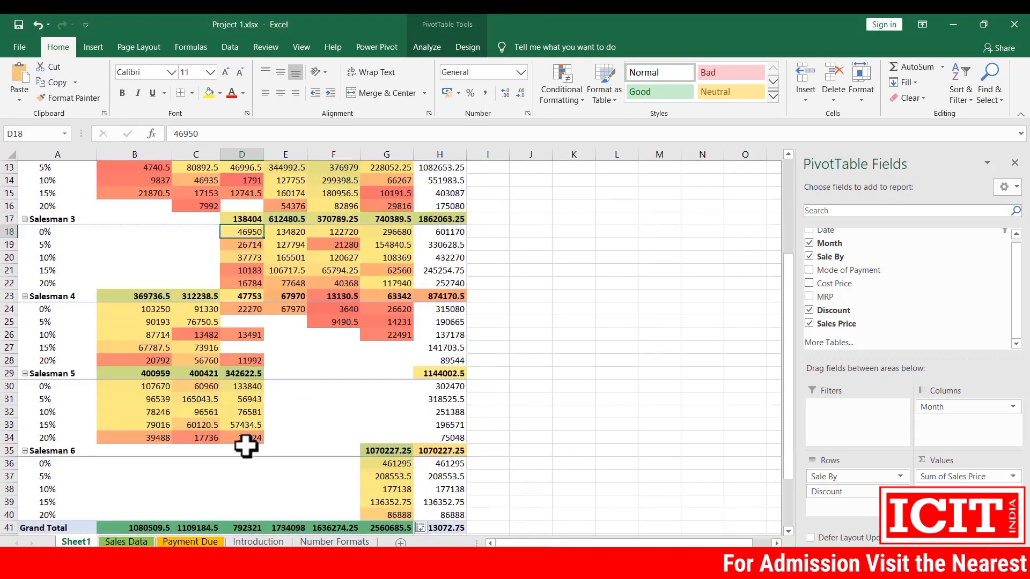
{"action": "left_click", "coordinate": [248, 386]}
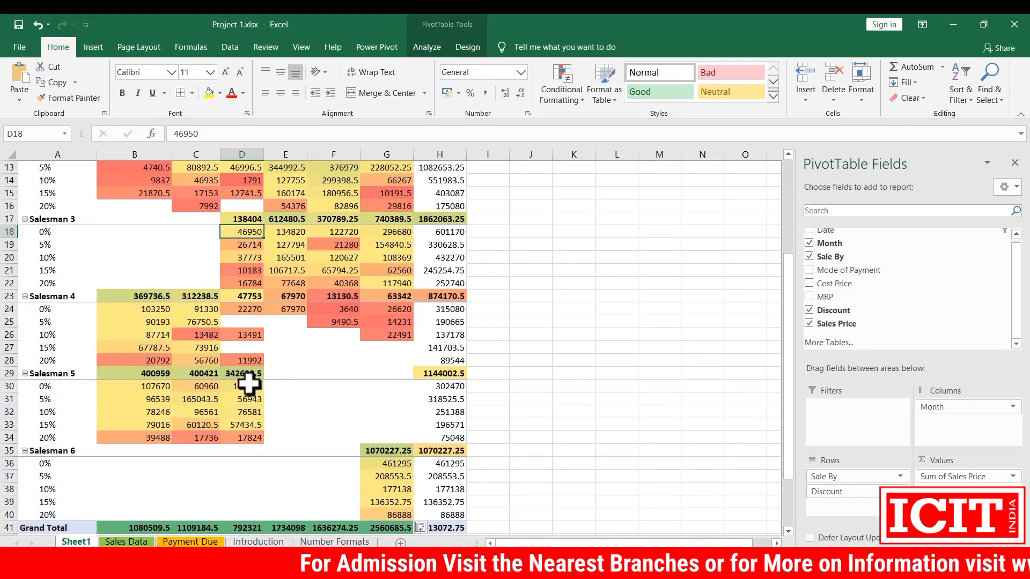
{"action": "scroll", "coordinate": [249, 384], "scroll_direction": "down", "scroll_amount": 3}
{"action": "scroll", "coordinate": [248, 384], "scroll_direction": "up", "scroll_amount": 7}
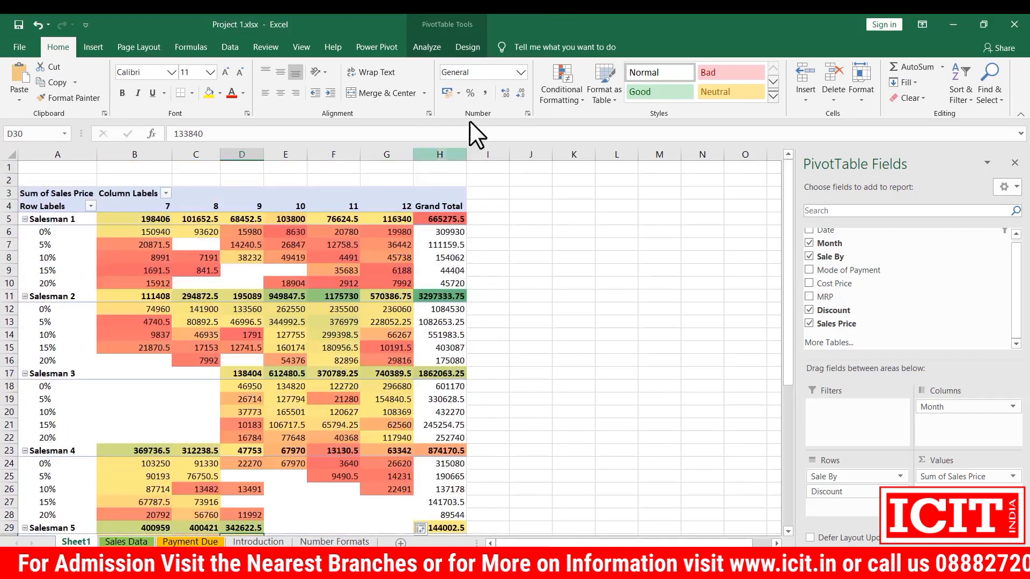
- Clear the conditional formatting rules from the entire sheet and check the PivotTable down to its Grand Total row
{"action": "left_click", "coordinate": [568, 88]}
{"action": "left_click", "coordinate": [568, 88]}
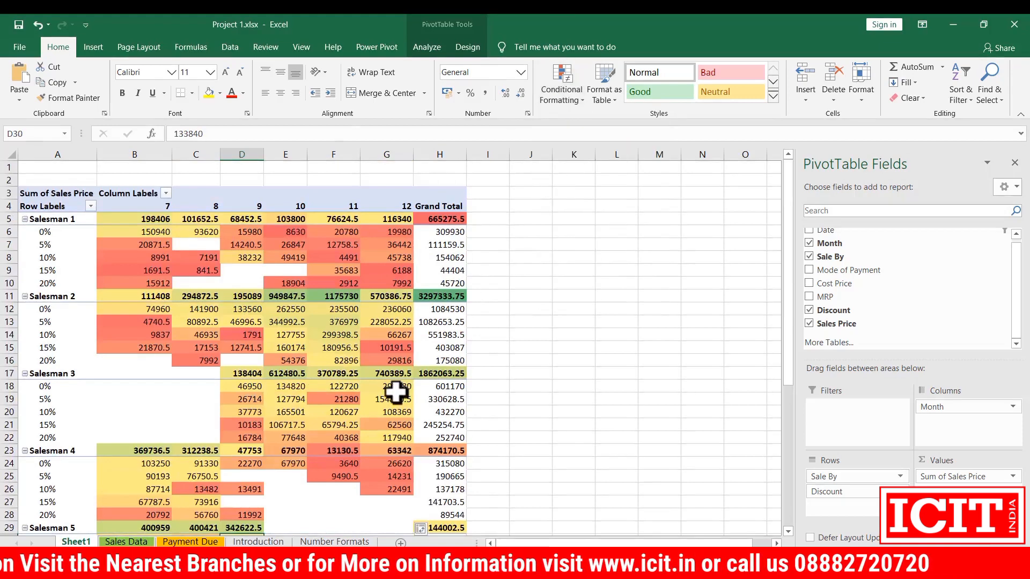
{"action": "mouse_move", "coordinate": [396, 392]}
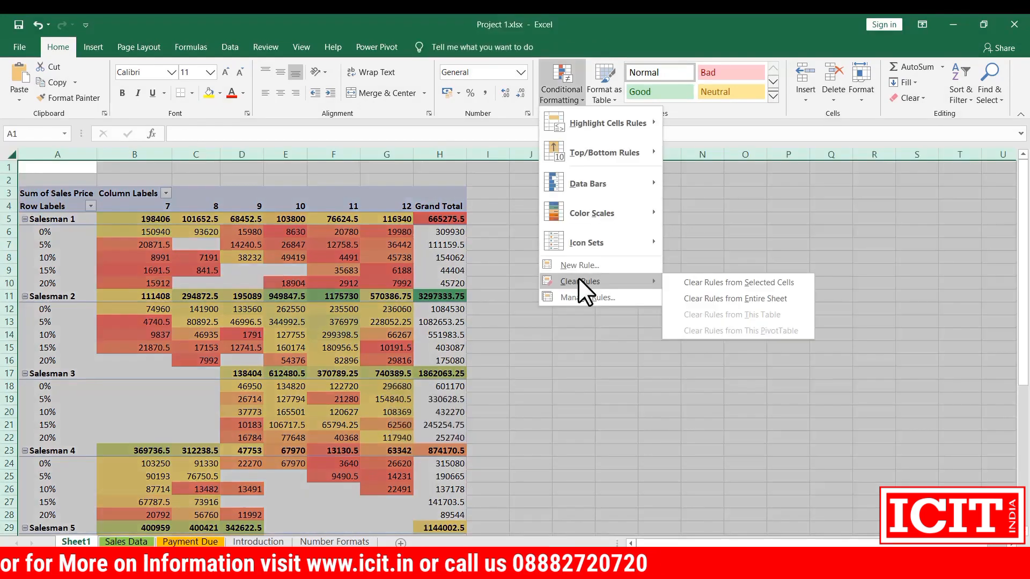
{"action": "left_click", "coordinate": [750, 300]}
{"action": "left_click", "coordinate": [370, 296]}
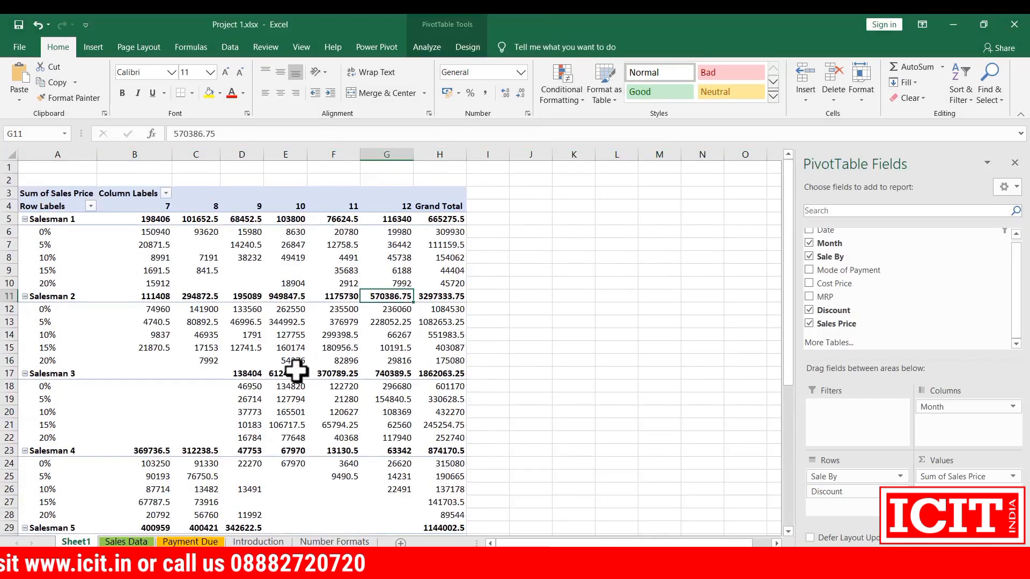
{"action": "scroll", "coordinate": [517, 339], "scroll_direction": "down", "scroll_amount": 6}
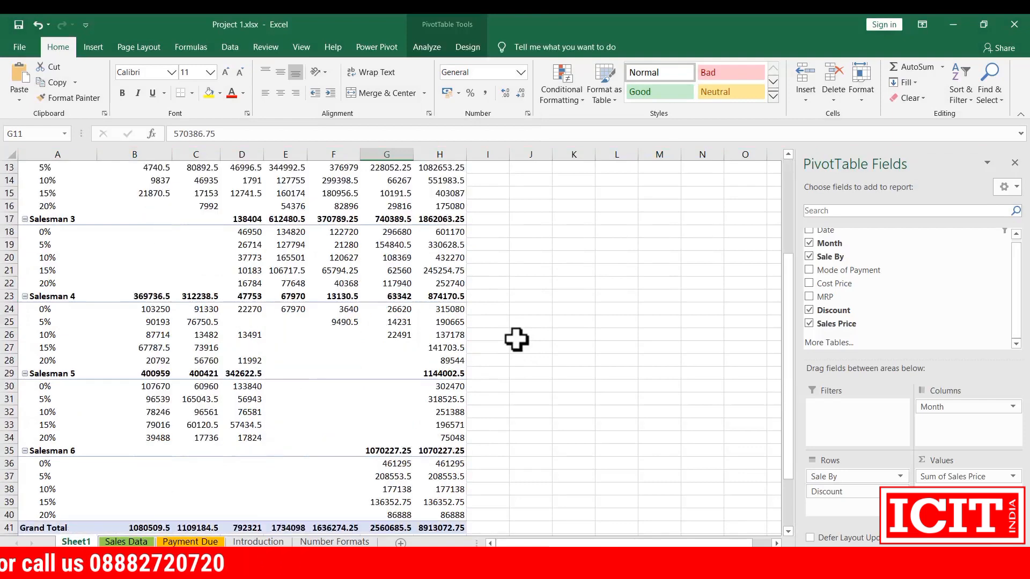
{"action": "scroll", "coordinate": [516, 339], "scroll_direction": "up", "scroll_amount": 6}
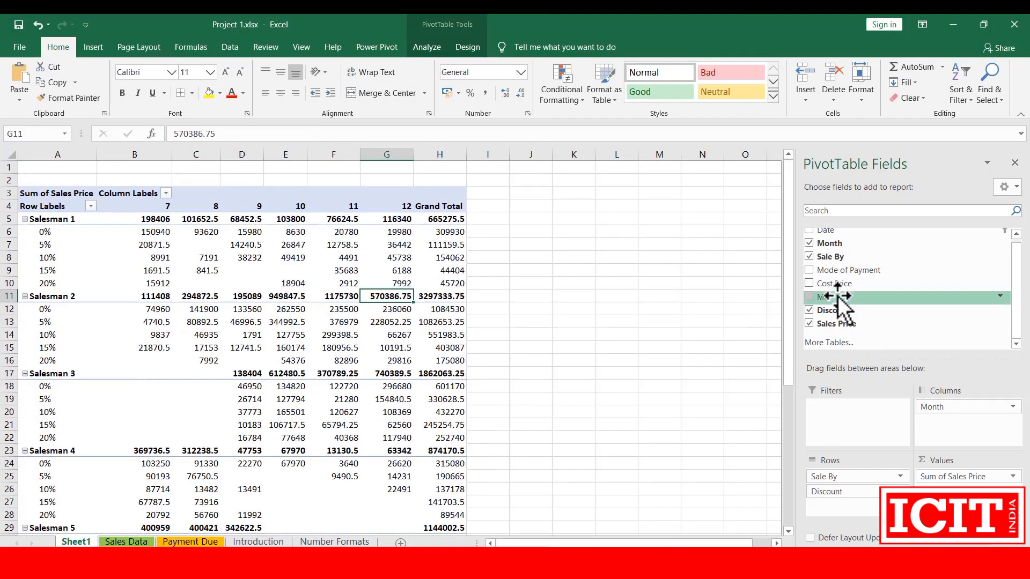
- Add MRP to the PivotTable values and compare Sum of MRP with Sum of Sales Price under each month
{"action": "left_click_drag", "start_coordinate": [837, 296], "coordinate": [960, 482]}
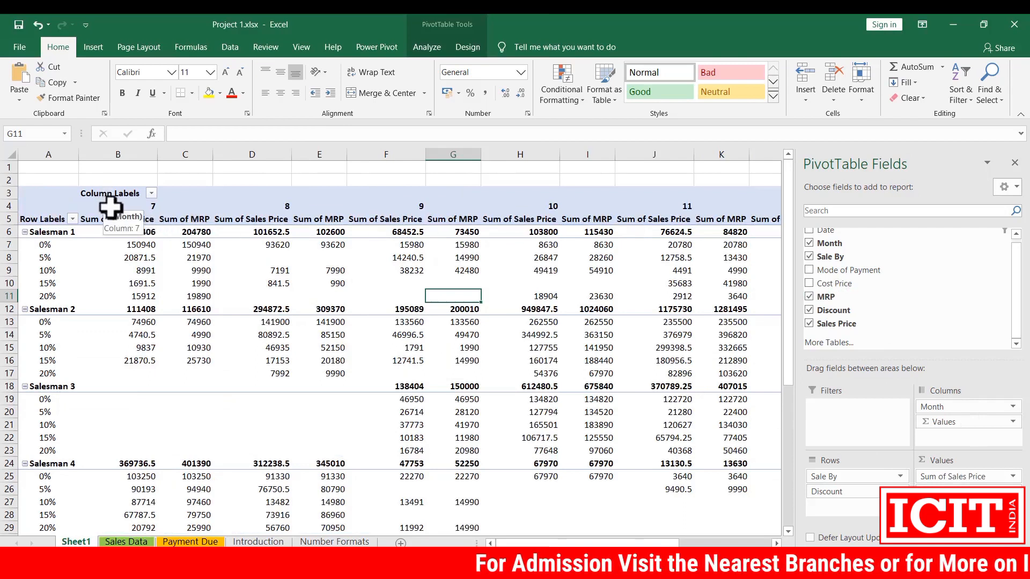
{"action": "left_click", "coordinate": [183, 219]}
{"action": "left_click", "coordinate": [268, 221]}
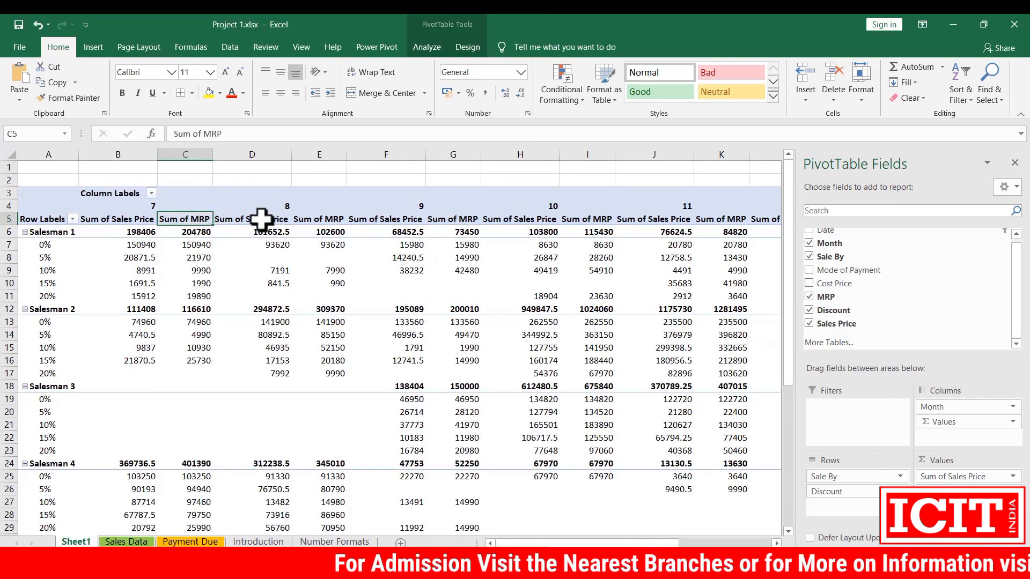
{"action": "left_click", "coordinate": [466, 218]}
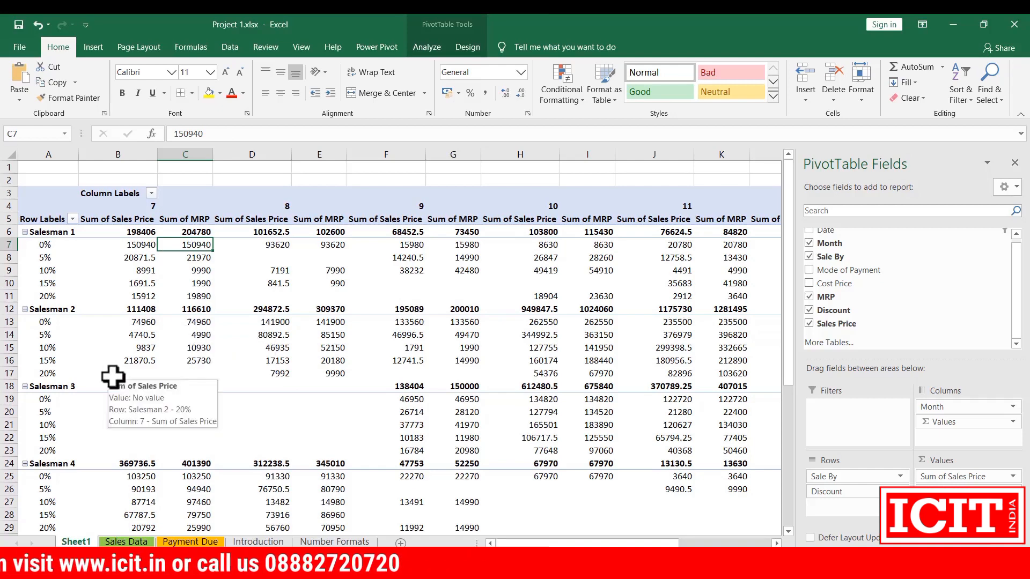
{"action": "scroll", "coordinate": [312, 328], "scroll_direction": "down", "scroll_amount": 1}
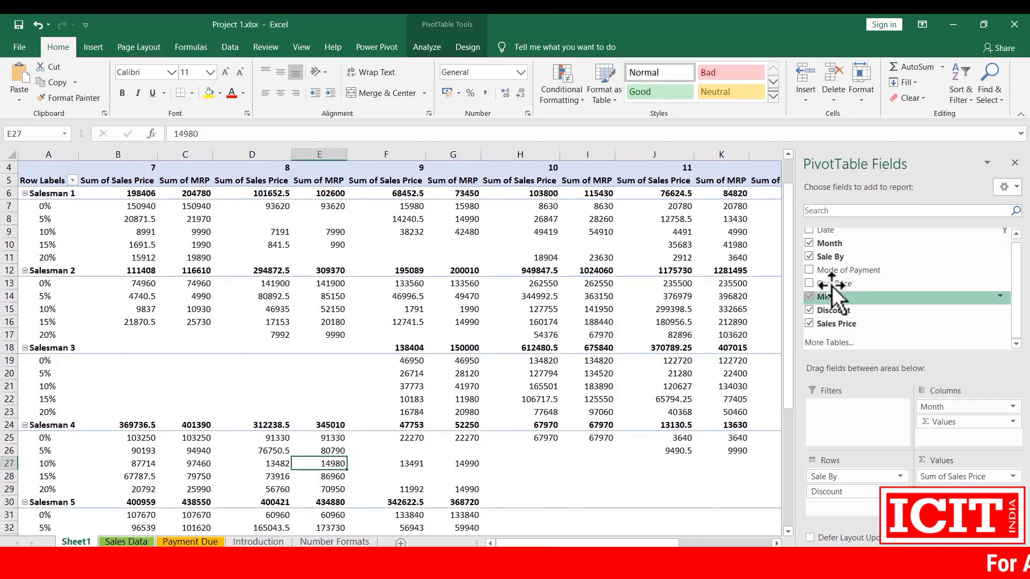
- Add Mode of Payment as a PivotTable report filter and filter the report to Cash Paid
{"action": "left_click_drag", "start_coordinate": [834, 272], "coordinate": [835, 411]}
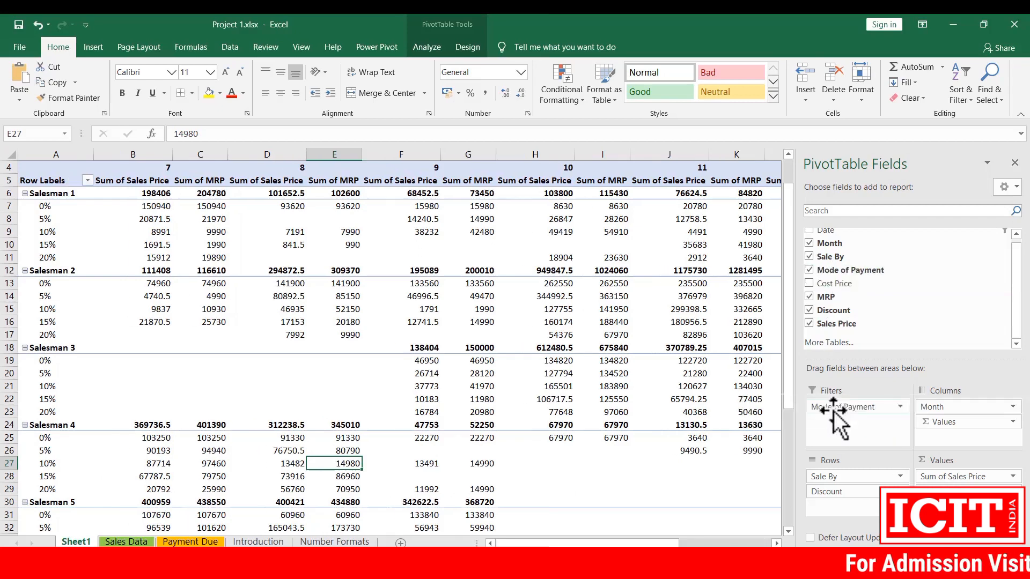
{"action": "scroll", "coordinate": [322, 236], "scroll_direction": "up", "scroll_amount": 1}
{"action": "left_click", "coordinate": [166, 166]}
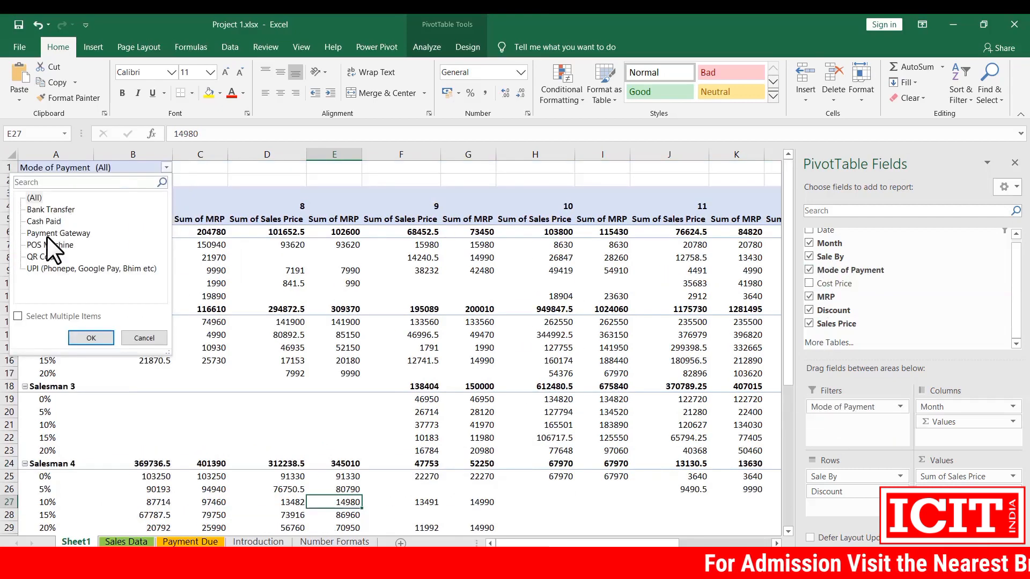
{"action": "left_click", "coordinate": [43, 221]}
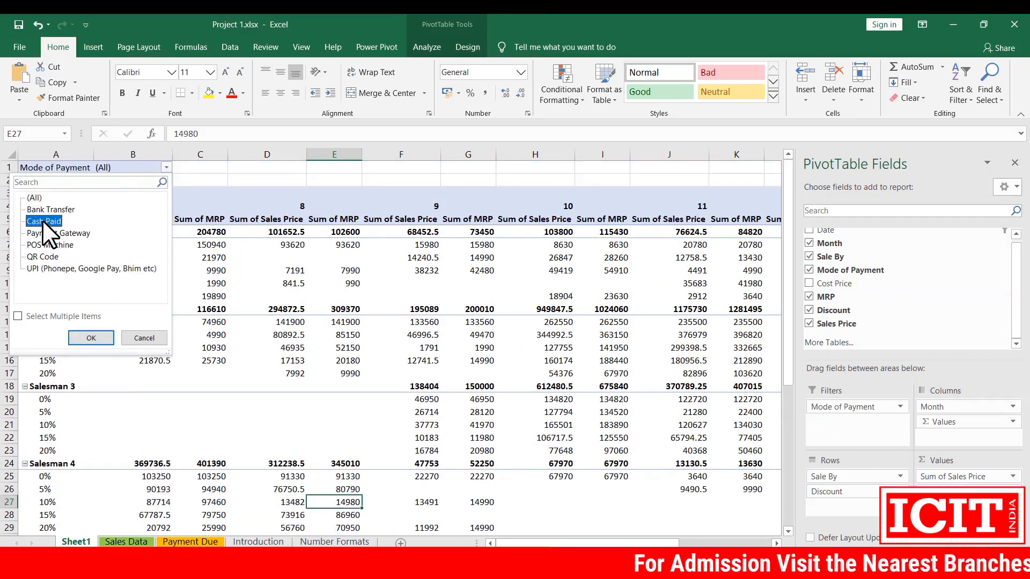
{"action": "left_click", "coordinate": [98, 334]}
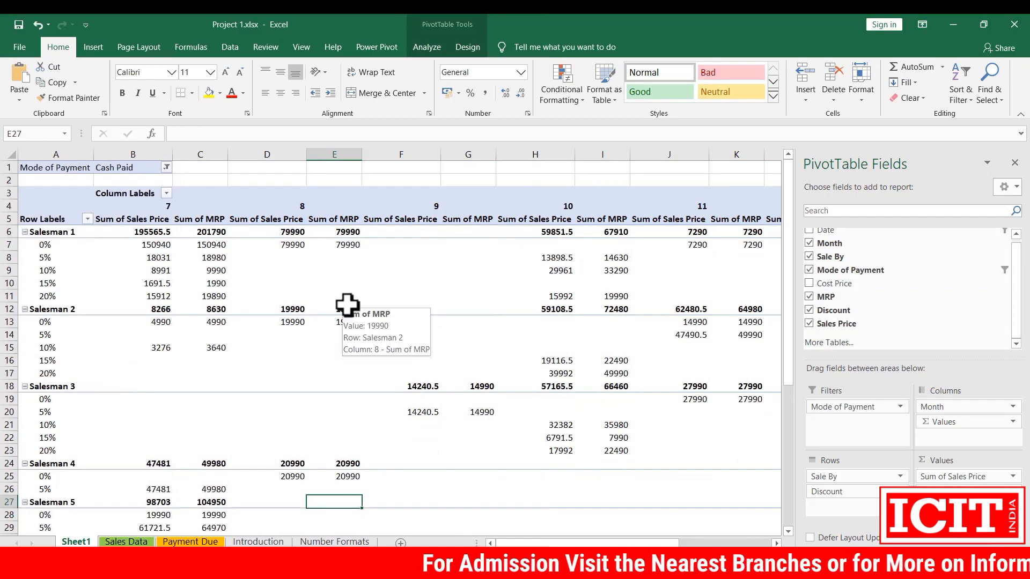
- Review the cash-paid sales price and MRP figures for all salesmen down to the Grand Total row
{"action": "scroll", "coordinate": [346, 302], "scroll_direction": "down", "scroll_amount": 4}
{"action": "scroll", "coordinate": [348, 305], "scroll_direction": "up", "scroll_amount": 4}
{"action": "scroll", "coordinate": [347, 305], "scroll_direction": "down", "scroll_amount": 5}
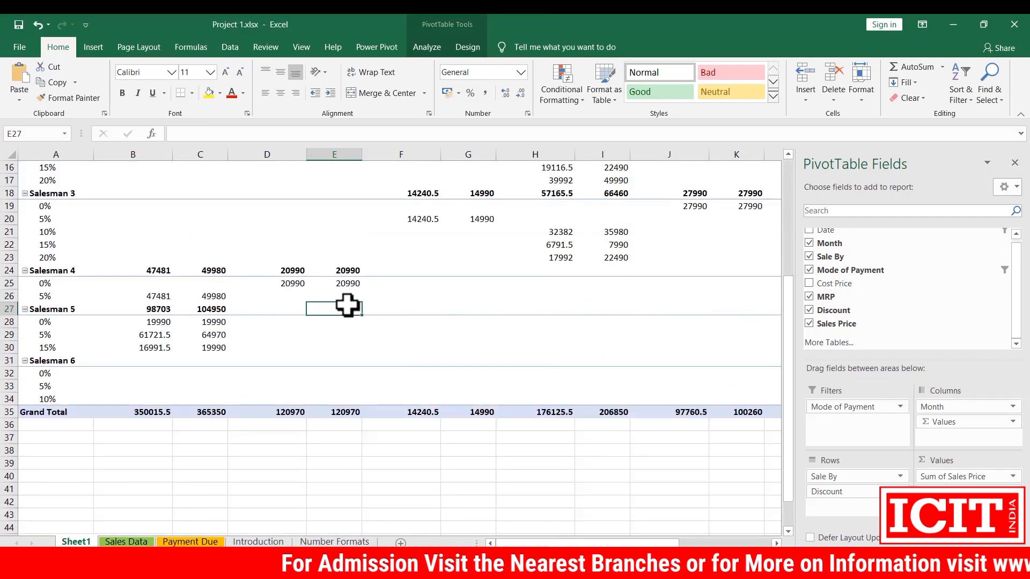
{"action": "scroll", "coordinate": [348, 305], "scroll_direction": "up", "scroll_amount": 5}
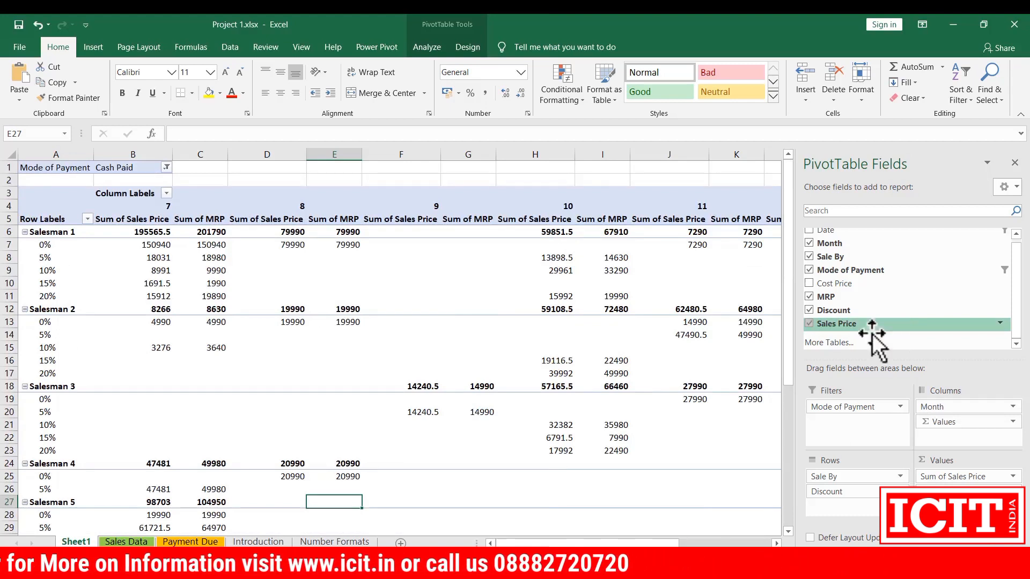
{"action": "left_click", "coordinate": [416, 371]}
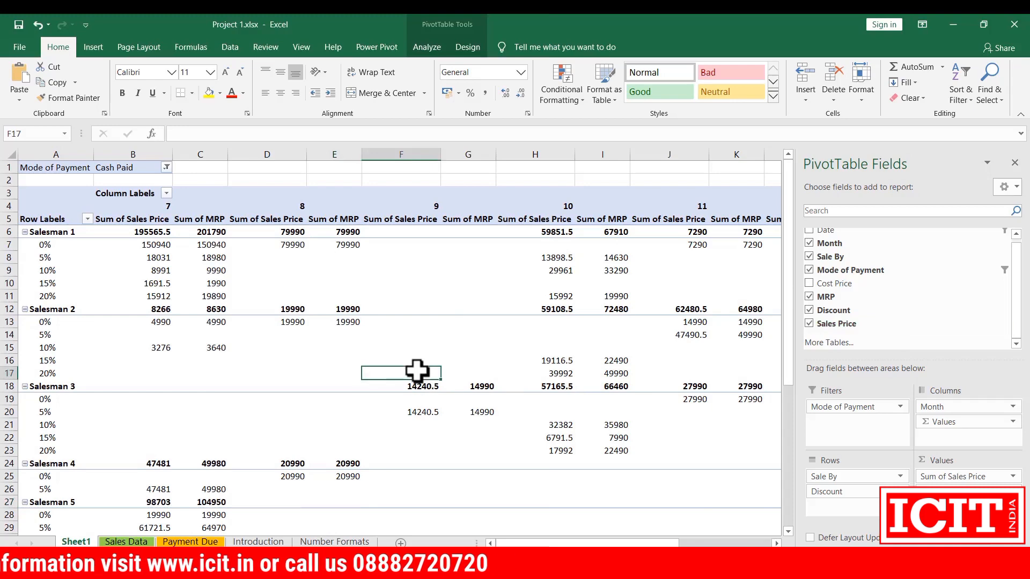
{"action": "scroll", "coordinate": [418, 371], "scroll_direction": "down", "scroll_amount": 4}
{"action": "scroll", "coordinate": [417, 371], "scroll_direction": "down", "scroll_amount": 3}
{"action": "scroll", "coordinate": [417, 371], "scroll_direction": "up", "scroll_amount": 4}
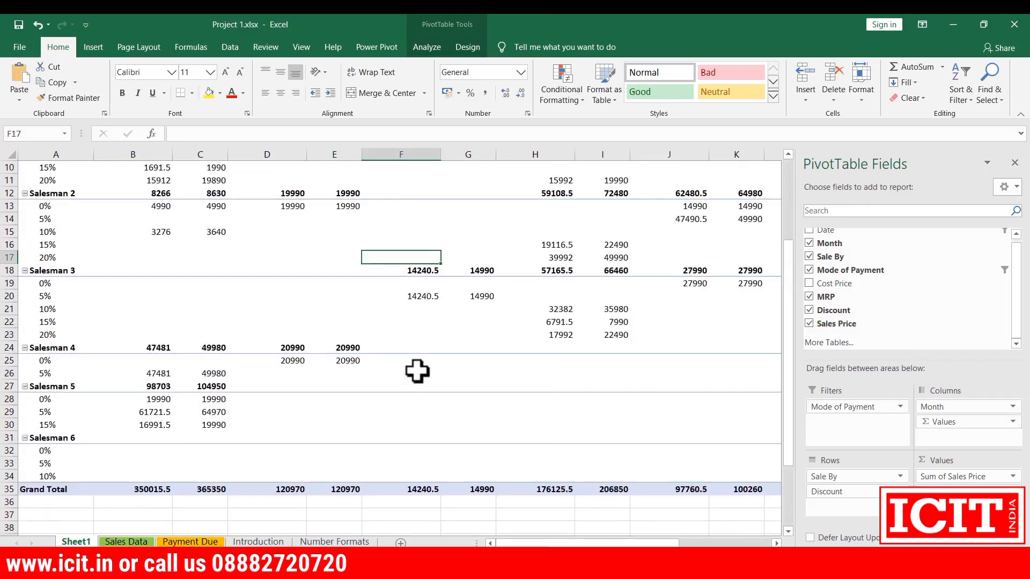
{"action": "mouse_move", "coordinate": [546, 545]}
{"action": "left_mouse_down"}
{"action": "mouse_move", "coordinate": [613, 546]}
{"action": "mouse_move", "coordinate": [539, 545]}
{"action": "left_mouse_up"}
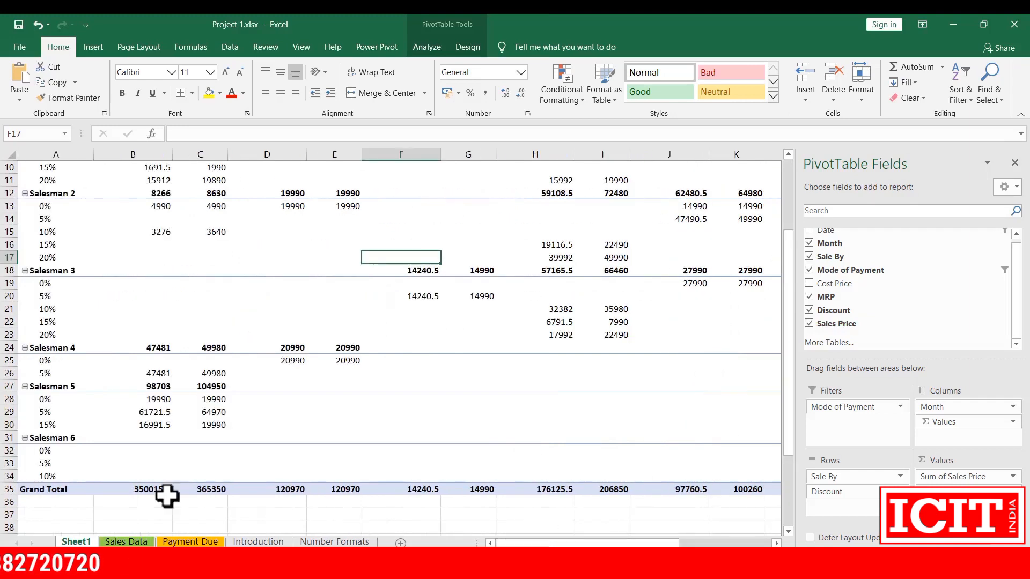
- Insert a Clustered Column PivotChart based on the PivotTable
{"action": "left_click", "coordinate": [94, 48]}
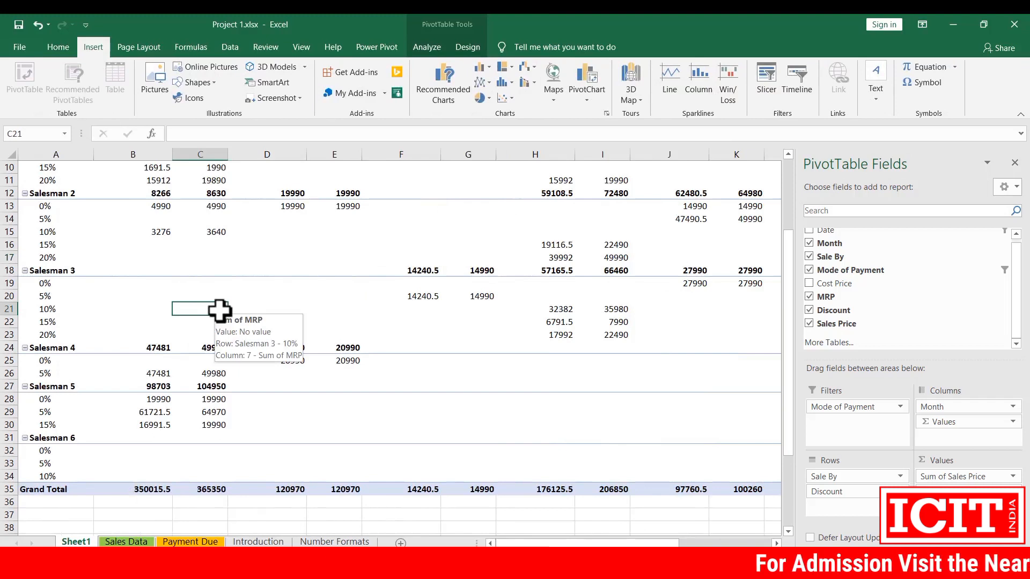
{"action": "left_click", "coordinate": [633, 82]}
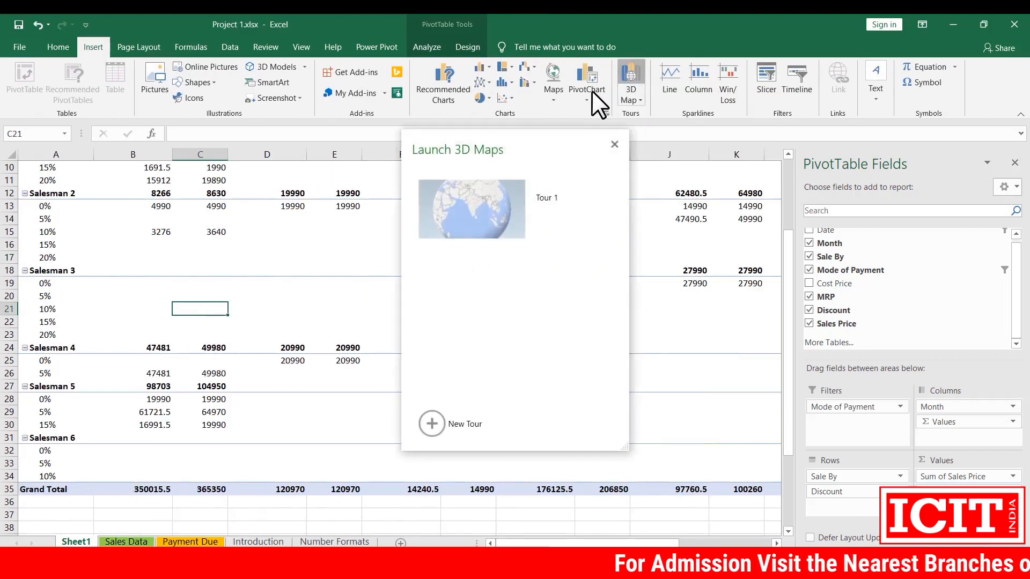
{"action": "left_click", "coordinate": [615, 145]}
{"action": "left_click", "coordinate": [594, 101]}
{"action": "left_click", "coordinate": [594, 112]}
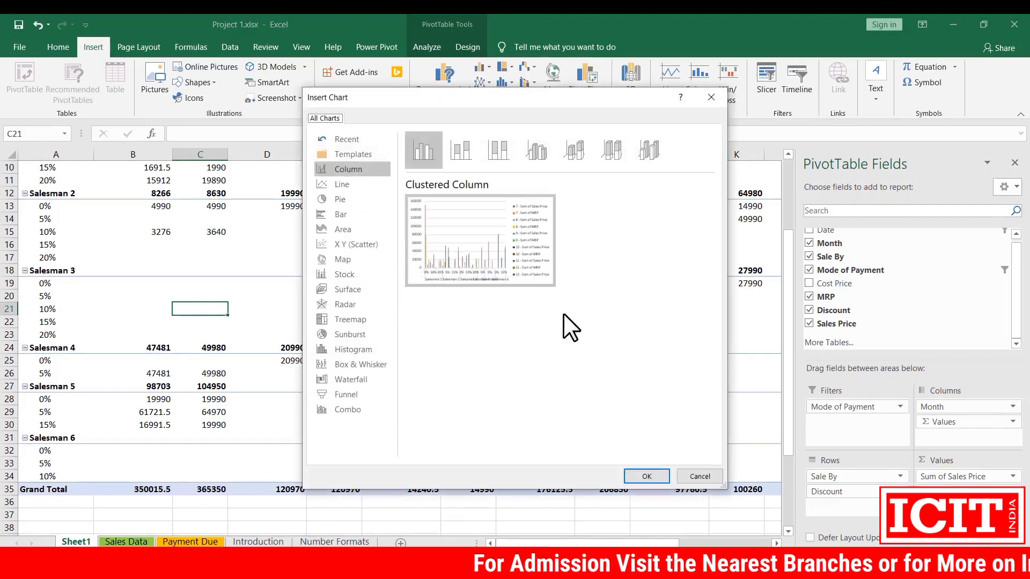
{"action": "mouse_move", "coordinate": [479, 239]}
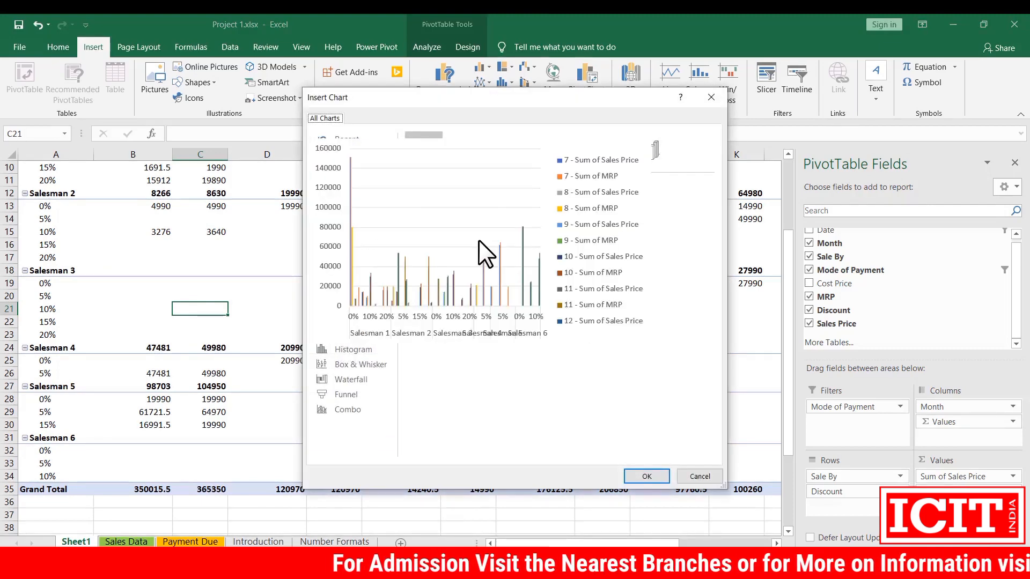
{"action": "left_click", "coordinate": [647, 476]}
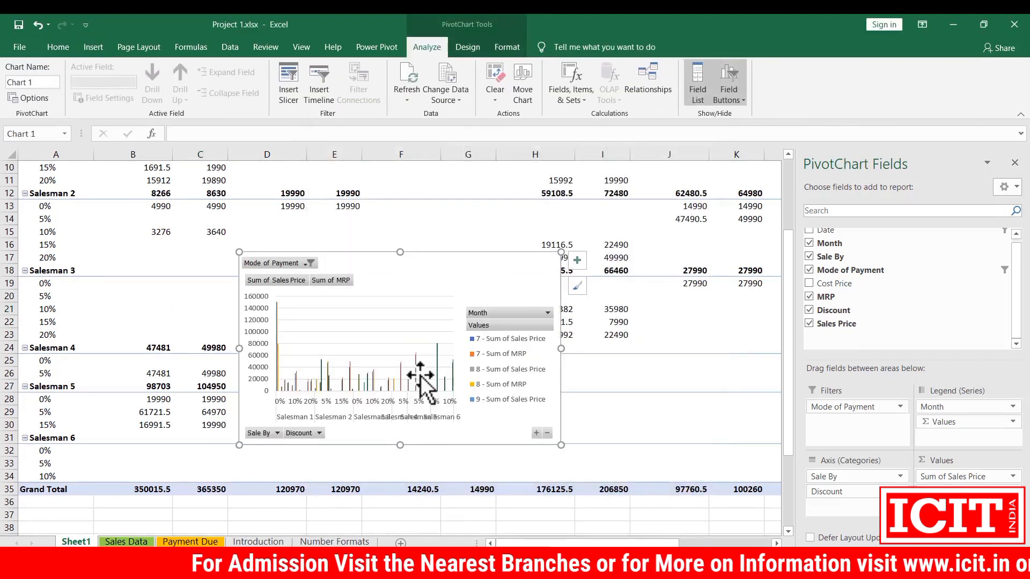
- Enlarge the PivotChart and move it below the PivotTable's Grand Total row
{"action": "left_click_drag", "start_coordinate": [239, 485], "coordinate": [36, 502]}
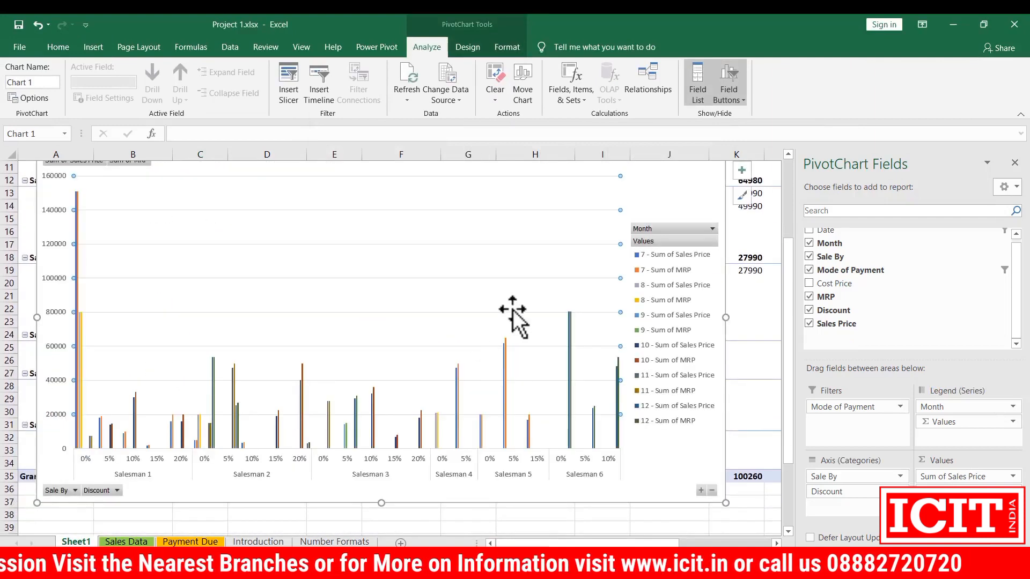
{"action": "scroll", "coordinate": [510, 313], "scroll_direction": "up", "scroll_amount": 4}
{"action": "left_click_drag", "start_coordinate": [458, 288], "coordinate": [504, 444]}
{"action": "scroll", "coordinate": [504, 436], "scroll_direction": "down", "scroll_amount": 3}
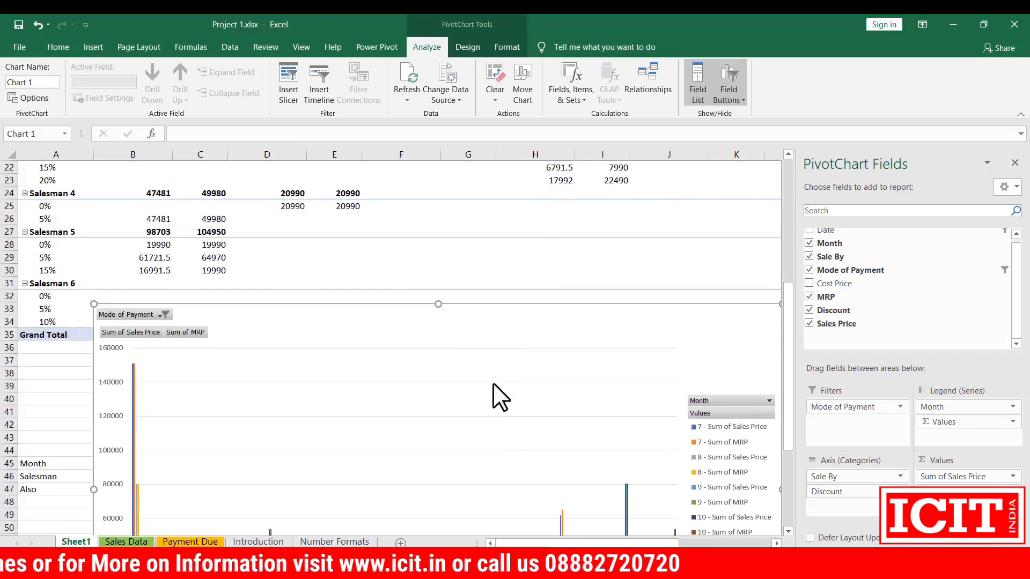
{"action": "scroll", "coordinate": [498, 327], "scroll_direction": "down", "scroll_amount": 5}
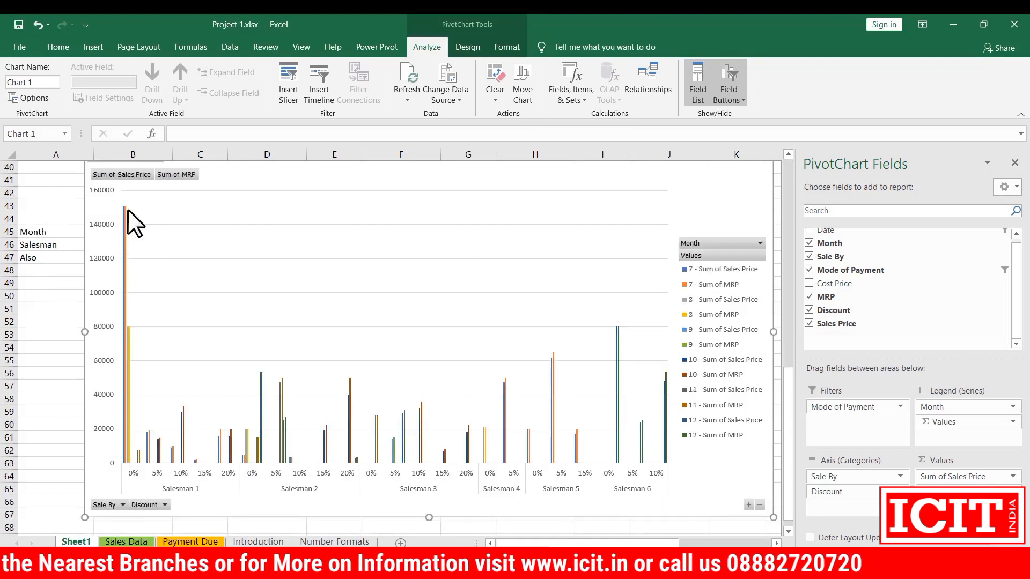
- Examine the PivotChart's columns, its legend, and the filter options for Month and Mode of Payment
{"action": "scroll", "coordinate": [130, 267], "scroll_direction": "down", "scroll_amount": 1}
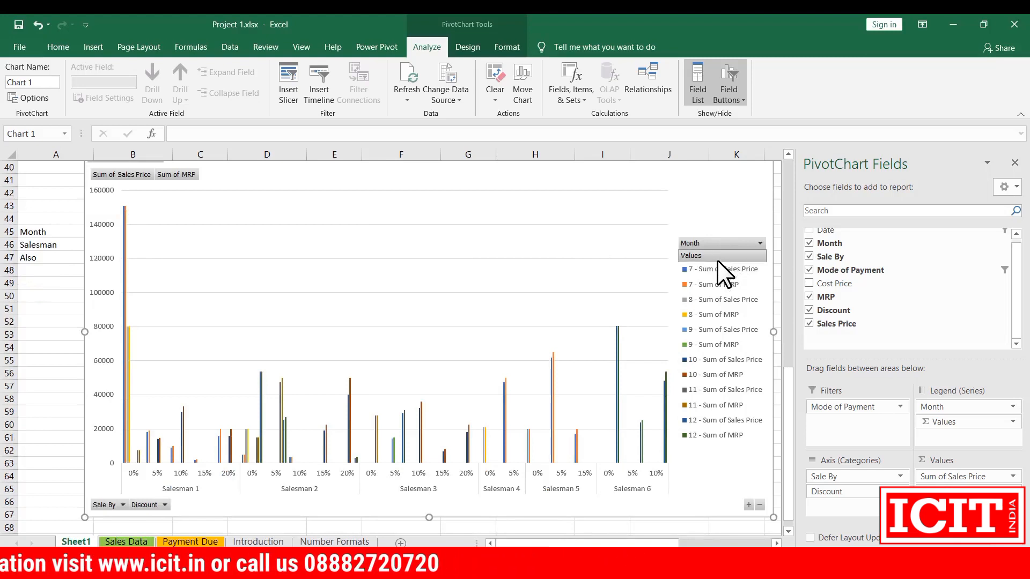
{"action": "left_click", "coordinate": [722, 243]}
{"action": "left_click", "coordinate": [722, 242]}
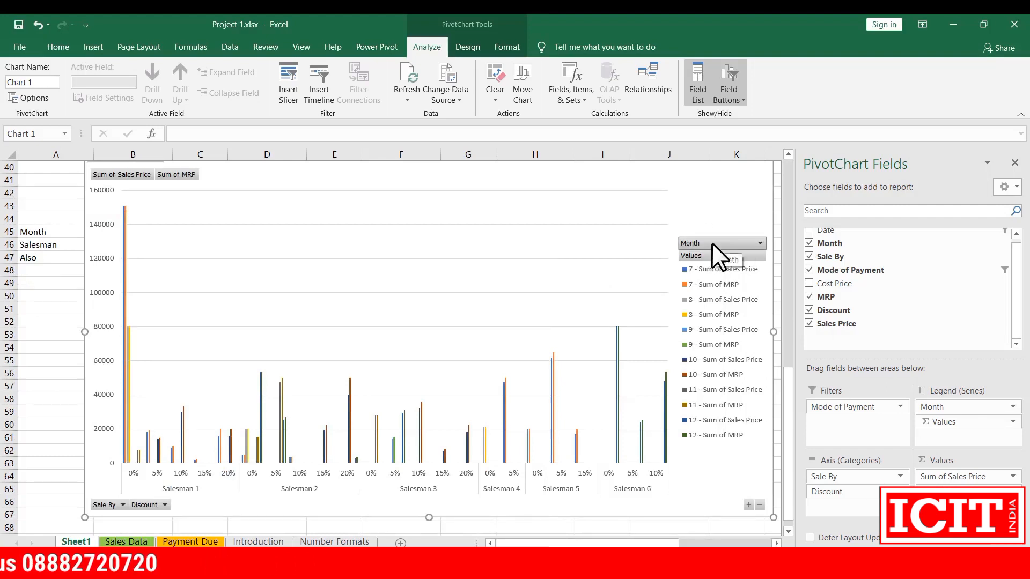
{"action": "scroll", "coordinate": [263, 275], "scroll_direction": "up", "scroll_amount": 1}
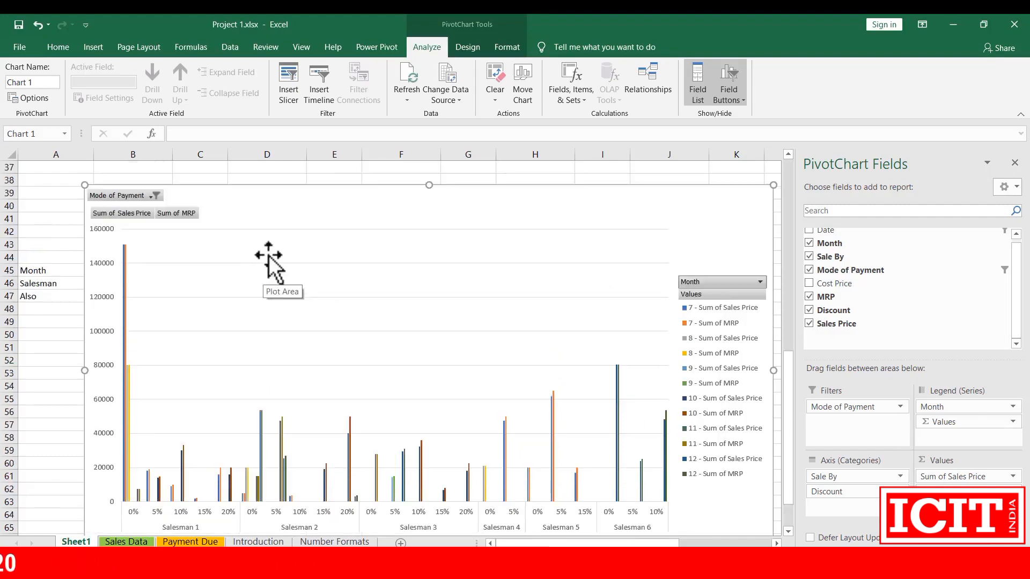
{"action": "left_click", "coordinate": [759, 282]}
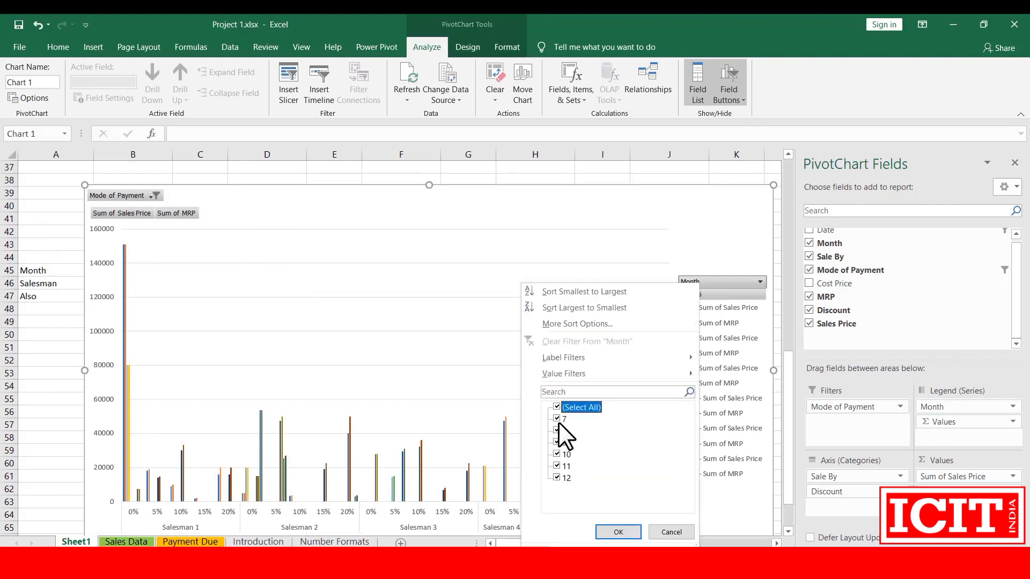
{"action": "left_click", "coordinate": [556, 421]}
{"action": "scroll", "coordinate": [555, 442], "scroll_direction": "down", "scroll_amount": 1}
{"action": "scroll", "coordinate": [556, 442], "scroll_direction": "right", "scroll_amount": 1}
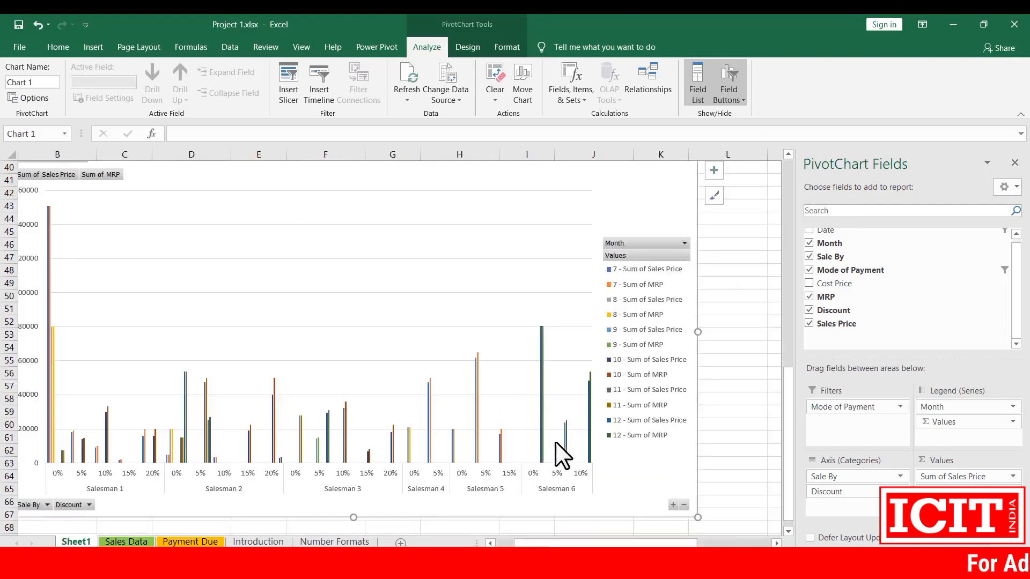
{"action": "left_click", "coordinate": [626, 258]}
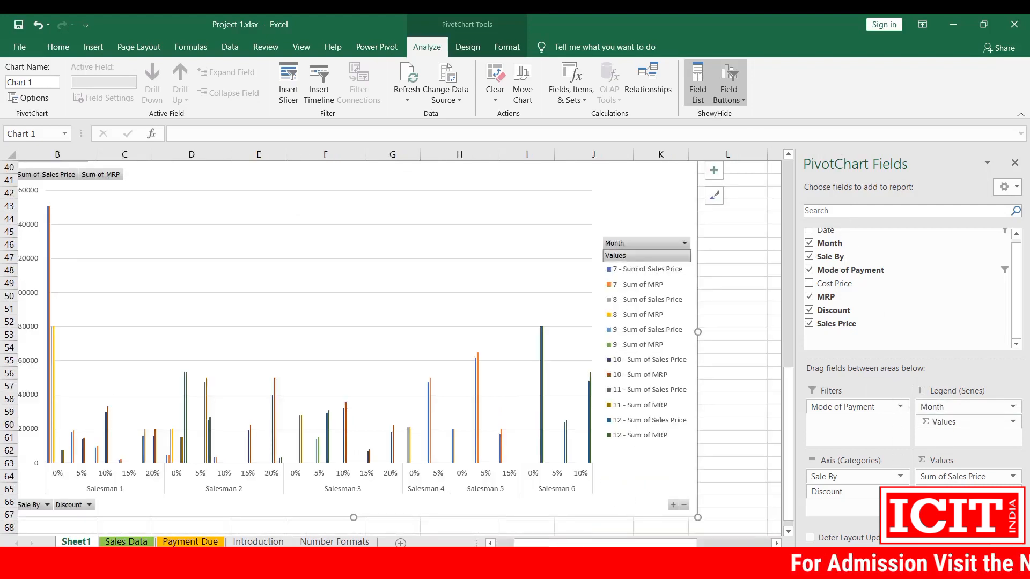
{"action": "left_click_drag", "start_coordinate": [538, 545], "coordinate": [509, 545]}
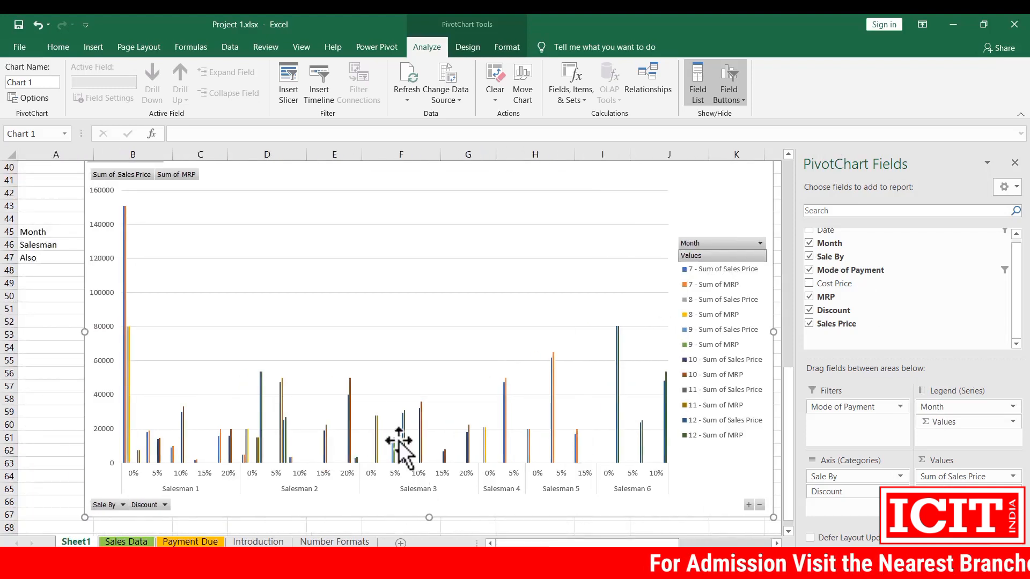
{"action": "scroll", "coordinate": [399, 446], "scroll_direction": "up", "scroll_amount": 1}
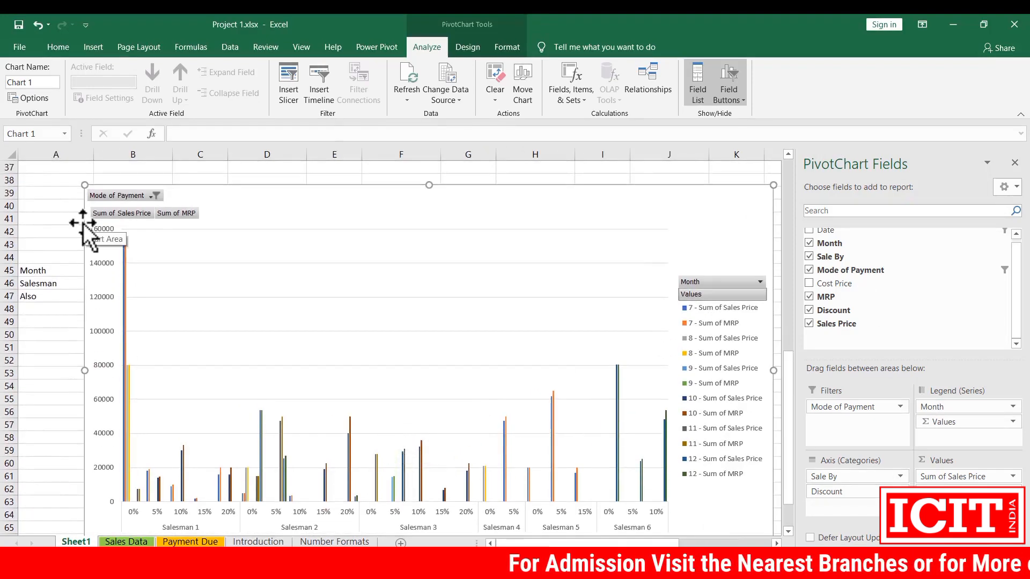
{"action": "left_click", "coordinate": [142, 197]}
{"action": "key", "text": "Escape"}
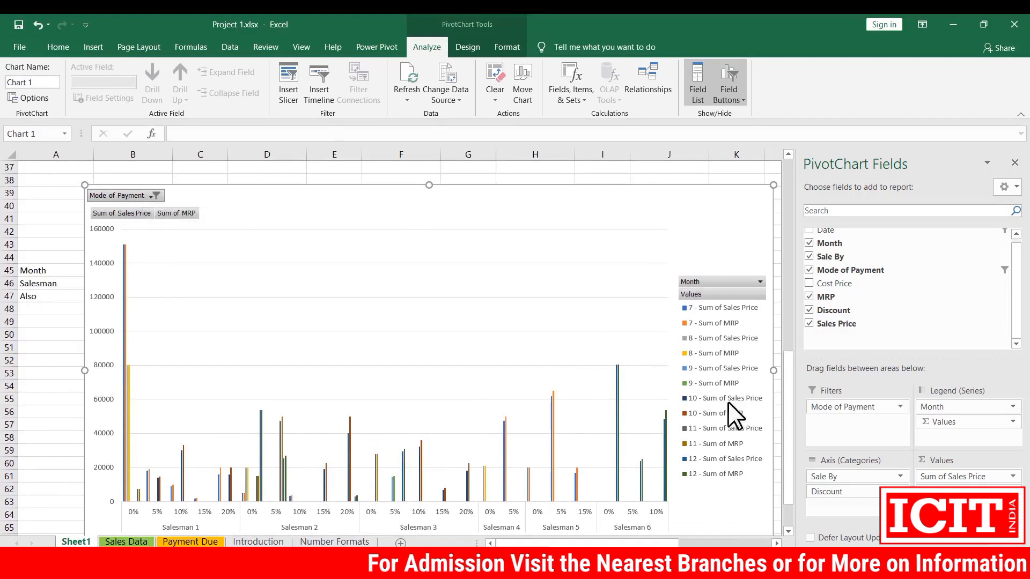
- Set the PivotChart's Mode of Payment filter to (All)
{"action": "left_click", "coordinate": [129, 195]}
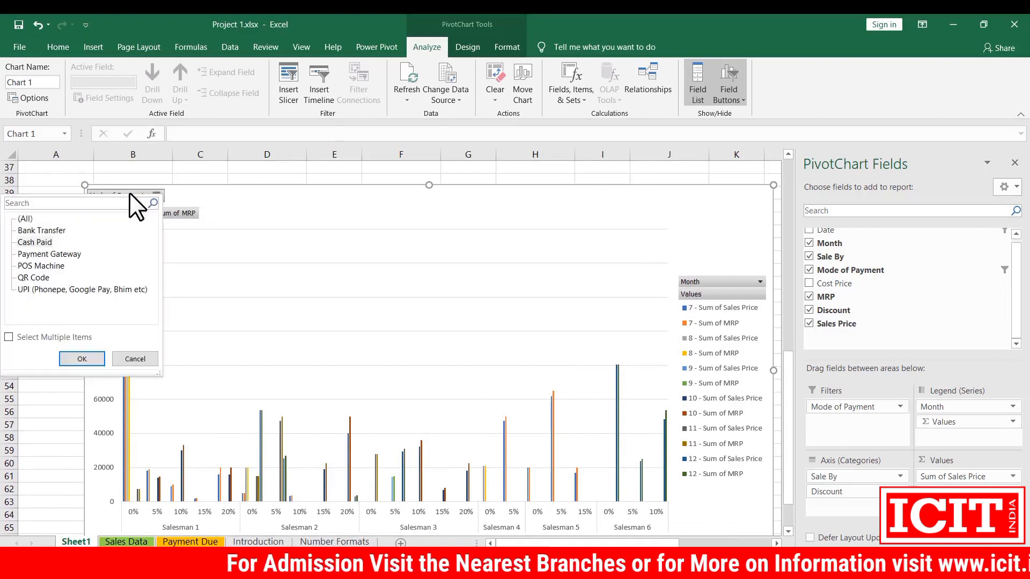
{"action": "left_click", "coordinate": [31, 277]}
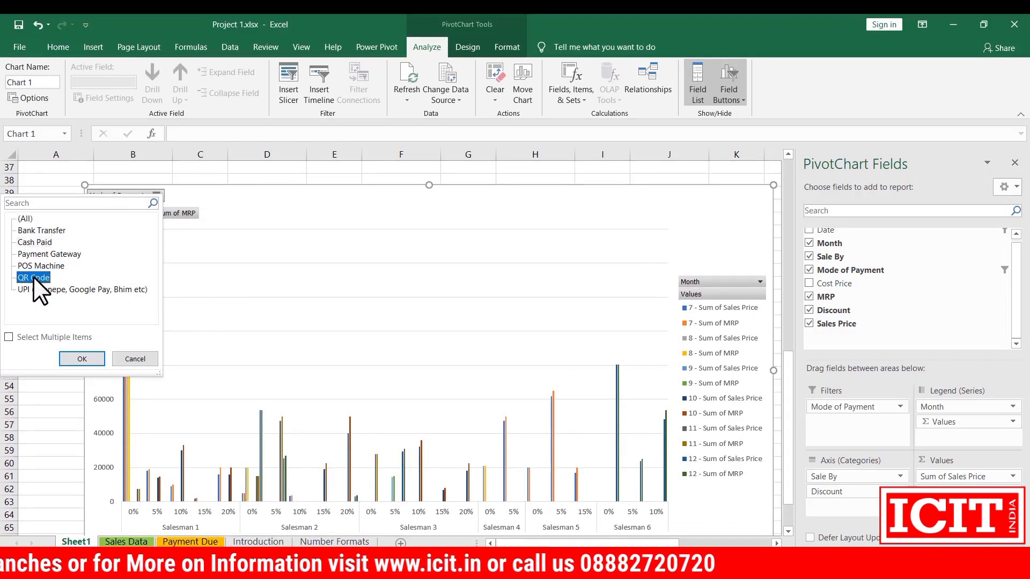
{"action": "double_click", "coordinate": [33, 277]}
- Filter the PivotChart to the Payment Gateway mode of payment
{"action": "left_click", "coordinate": [123, 192]}
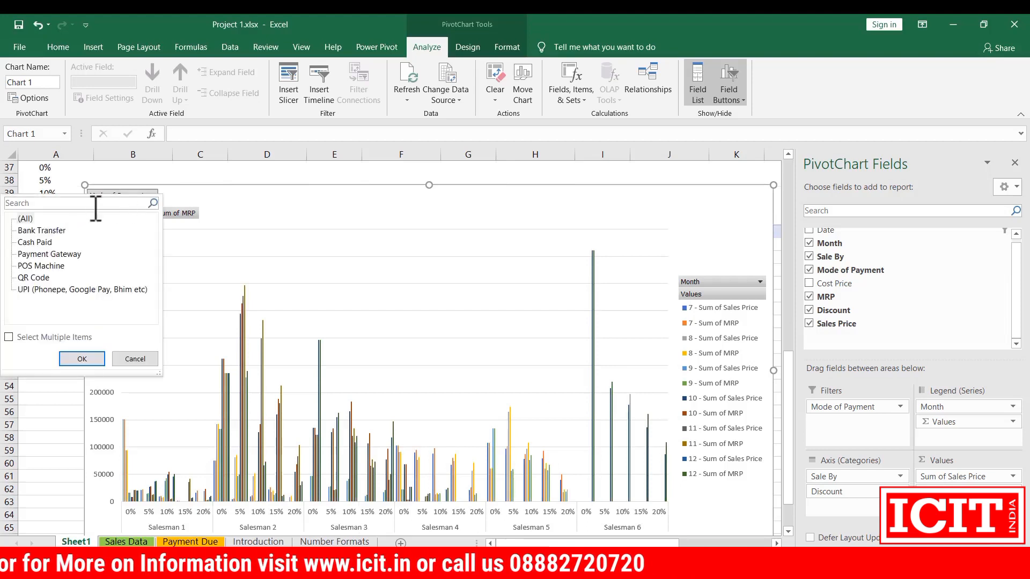
{"action": "left_click", "coordinate": [37, 252]}
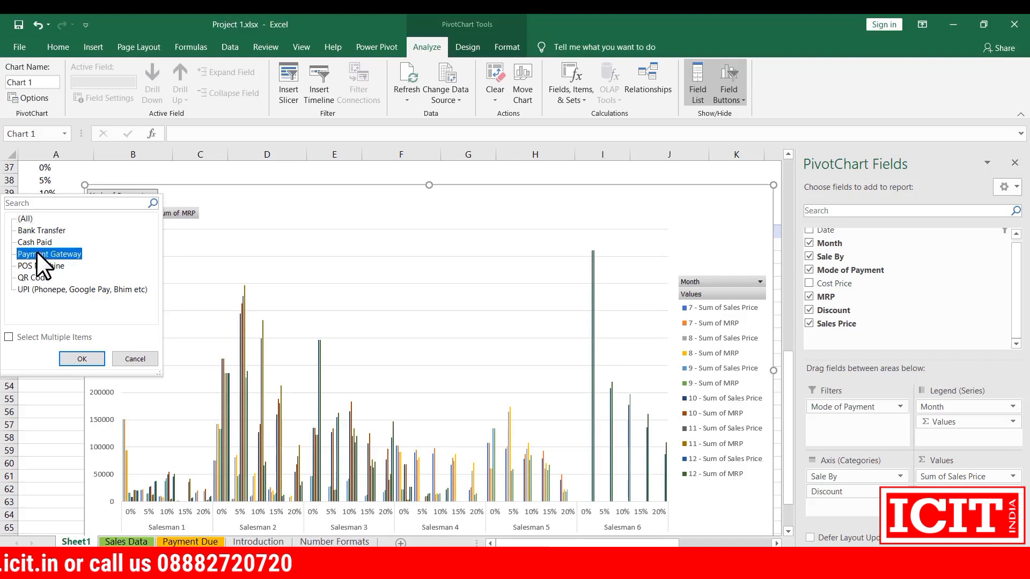
{"action": "left_click", "coordinate": [76, 360]}
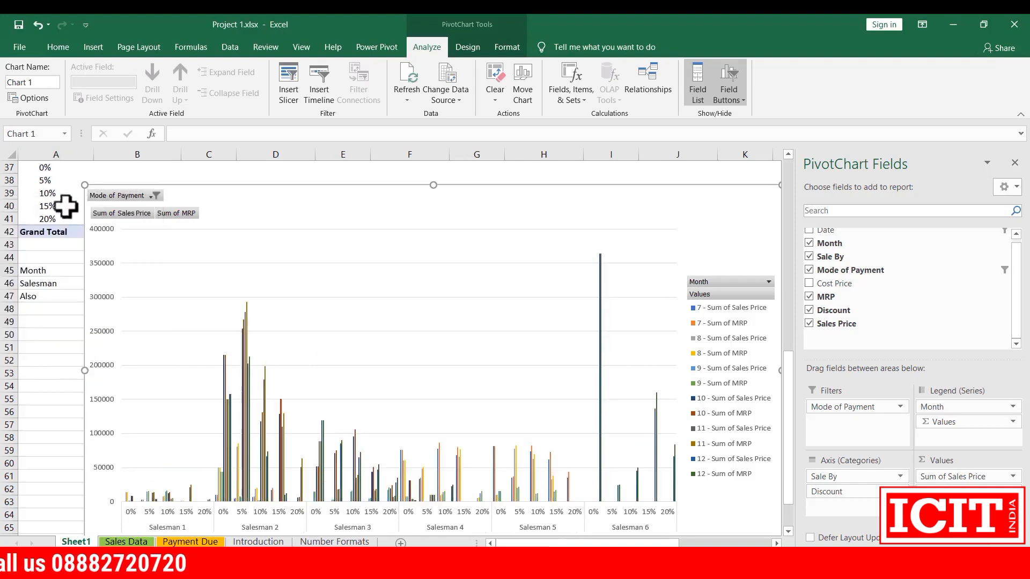
- Switch the PivotChart's Mode of Payment filter to Cash Paid
{"action": "left_click", "coordinate": [137, 194]}
{"action": "left_click", "coordinate": [32, 244]}
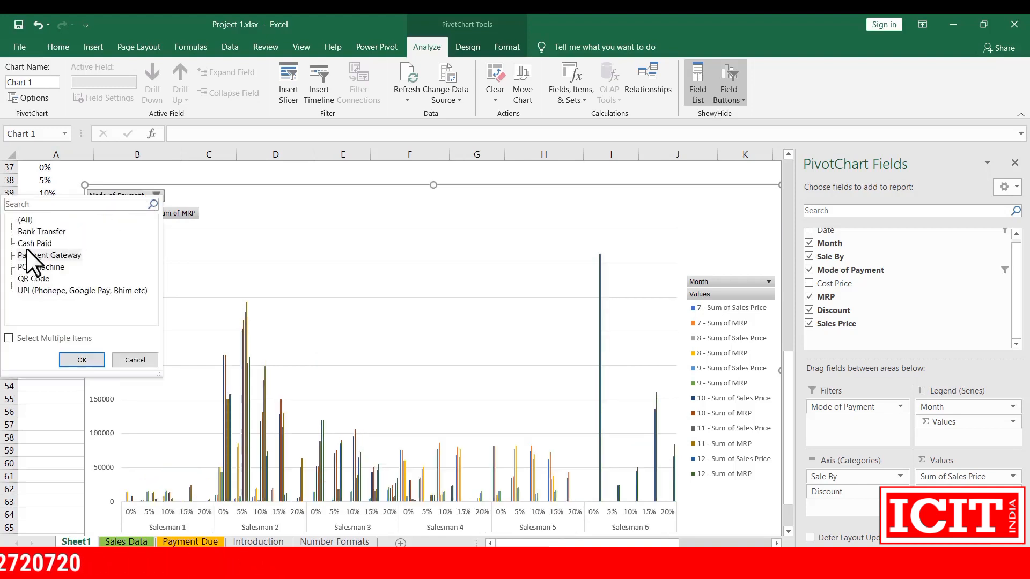
{"action": "left_click", "coordinate": [81, 360]}
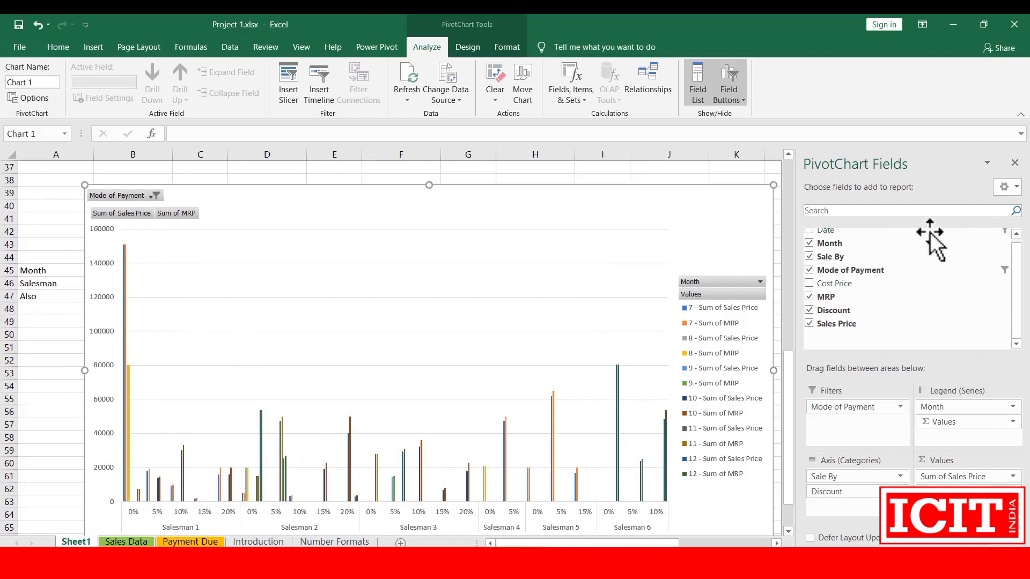
- Filter the PivotChart's Month field to show only month 9
{"action": "left_click", "coordinate": [759, 282]}
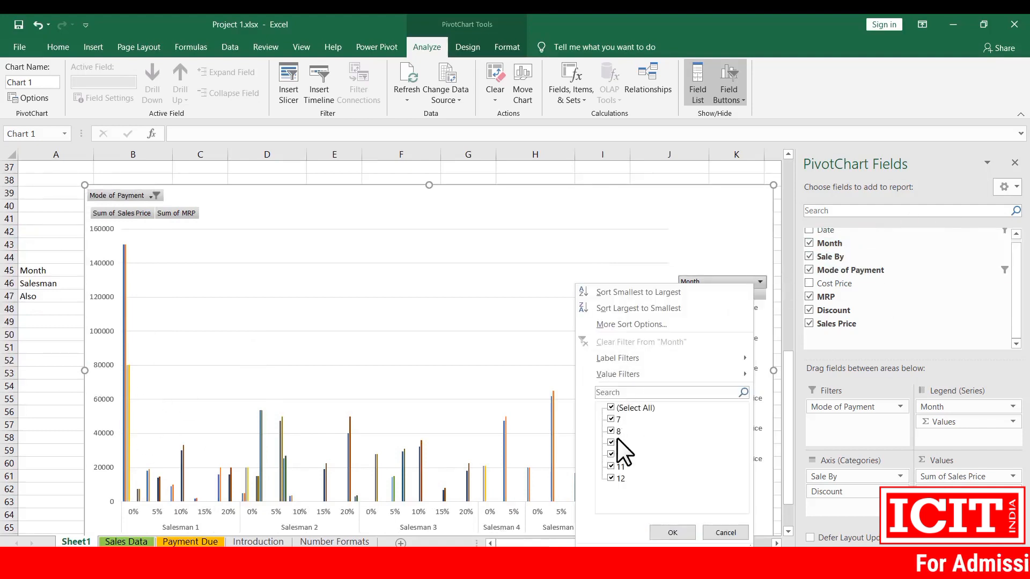
{"action": "left_click", "coordinate": [611, 407]}
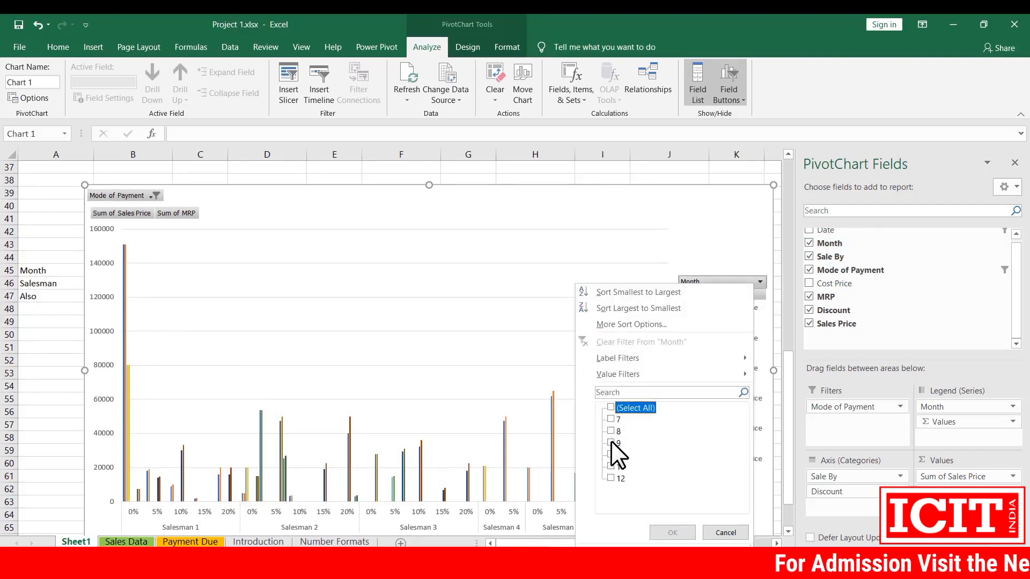
{"action": "left_click", "coordinate": [671, 532]}
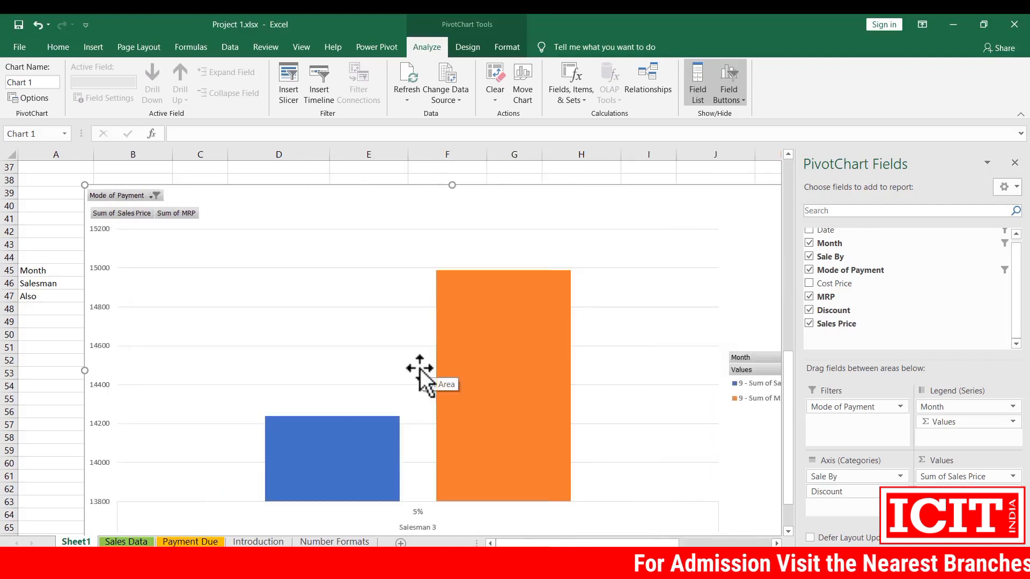
{"action": "scroll", "coordinate": [406, 417], "scroll_direction": "down", "scroll_amount": 1}
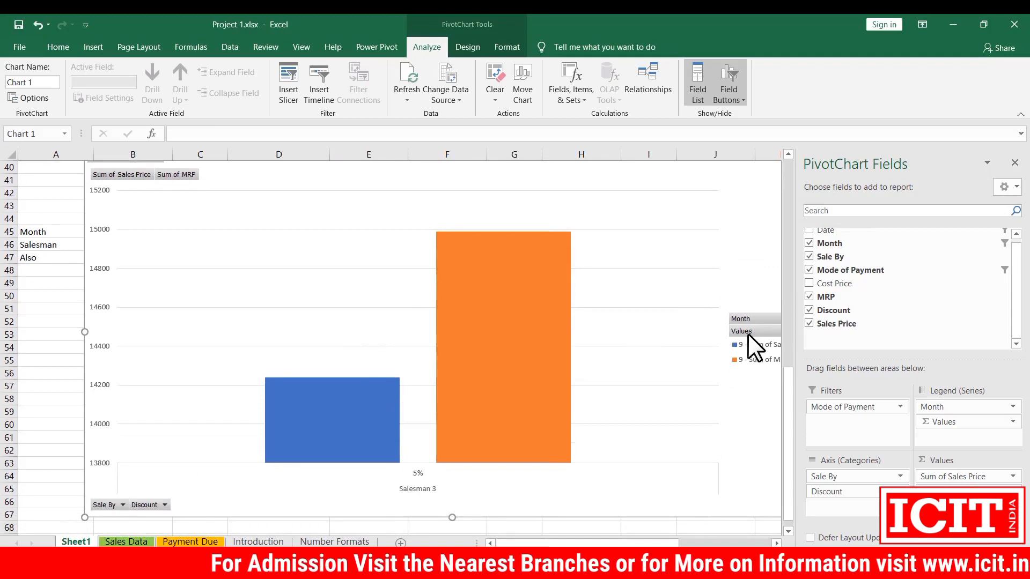
{"action": "scroll", "coordinate": [126, 346], "scroll_direction": "up", "scroll_amount": 1}
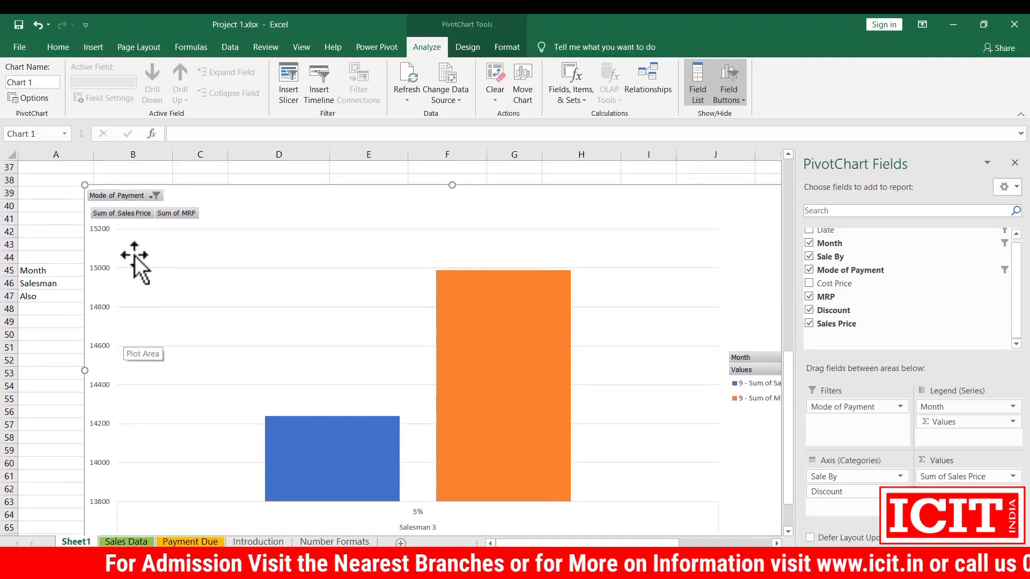
- Show all modes of payment in the month 9 PivotChart and compare the salesmen's columns
{"action": "left_click", "coordinate": [152, 196]}
{"action": "left_click", "coordinate": [76, 362]}
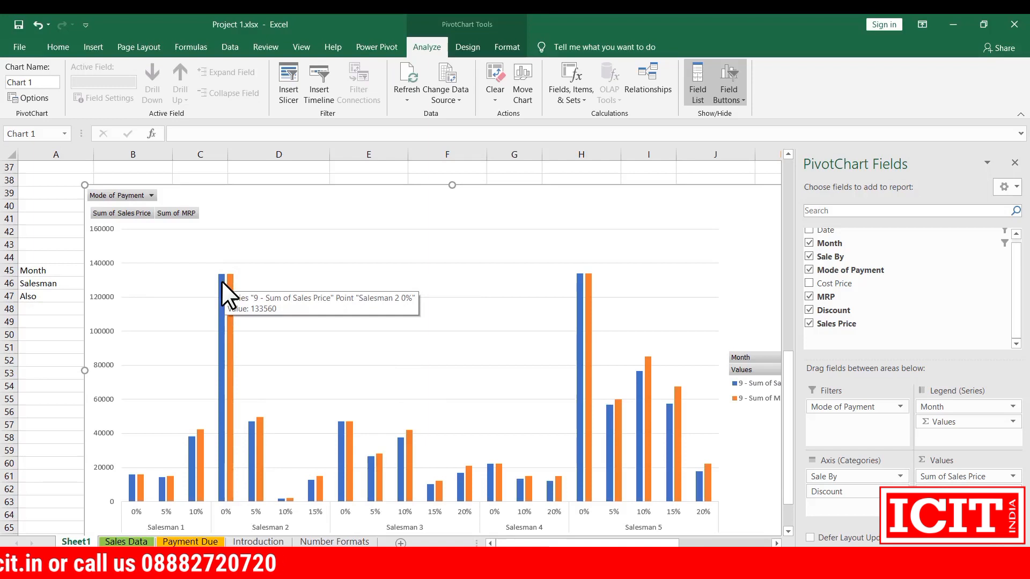
{"action": "scroll", "coordinate": [223, 512], "scroll_direction": "up", "scroll_amount": 2}
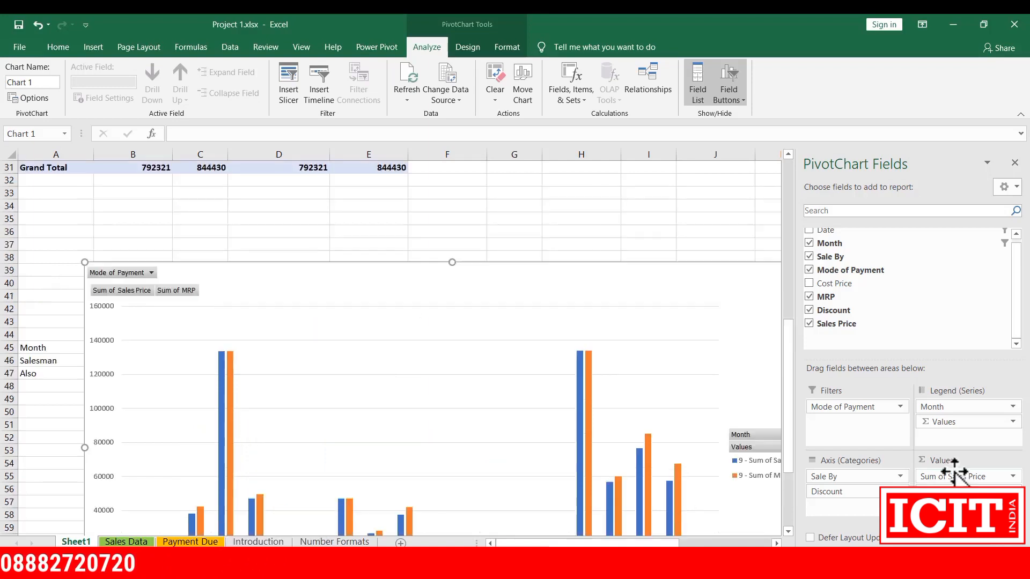
{"action": "scroll", "coordinate": [368, 334], "scroll_direction": "down", "scroll_amount": 2}
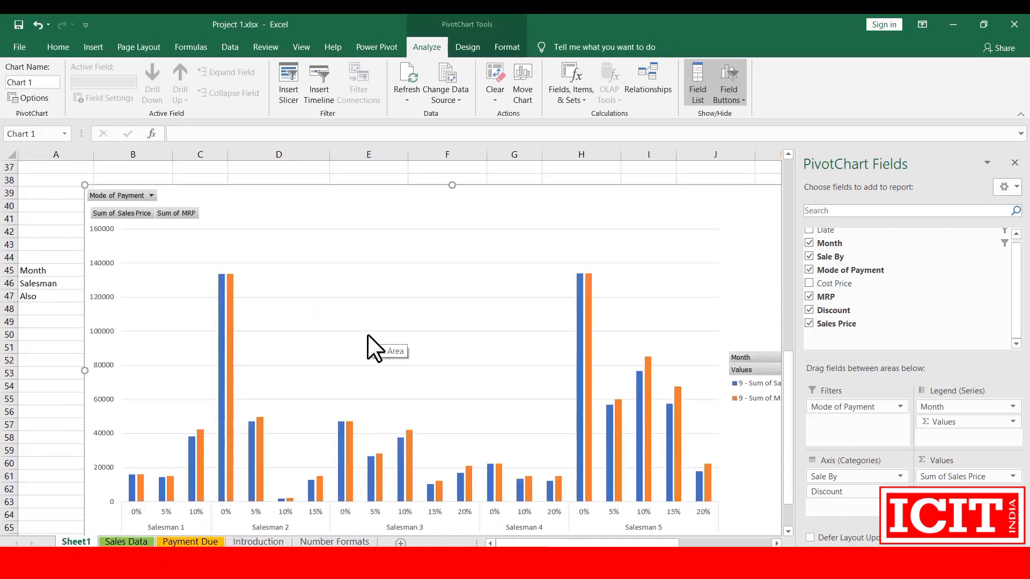
- Look over the calculation types available for summarizing the MRP value field, including Product
{"action": "scroll", "coordinate": [368, 334], "scroll_direction": "down", "scroll_amount": 1}
{"action": "scroll", "coordinate": [369, 336], "scroll_direction": "up", "scroll_amount": 1}
{"action": "scroll", "coordinate": [369, 336], "scroll_direction": "down", "scroll_amount": 1}
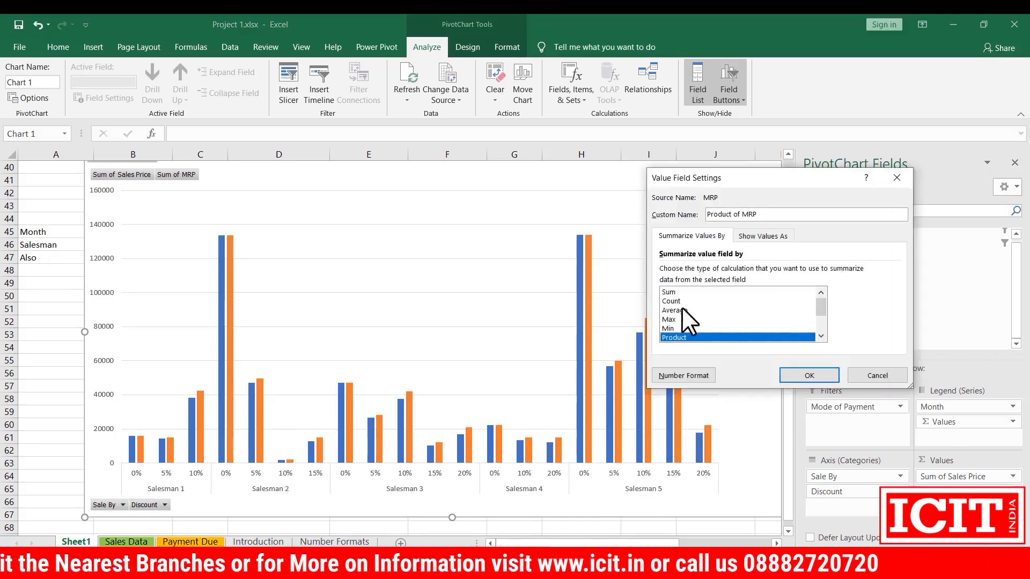
{"action": "left_click", "coordinate": [875, 375]}
- Delete Sheet1, which holds the PivotTable and PivotChart
{"action": "scroll", "coordinate": [499, 377], "scroll_direction": "up", "scroll_amount": 13}
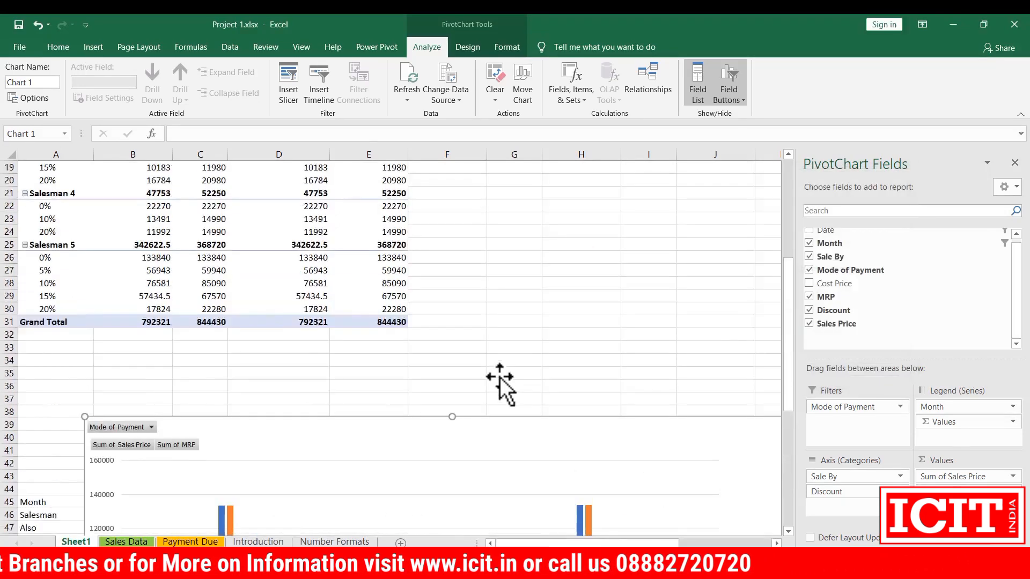
{"action": "key", "text": "Escape"}
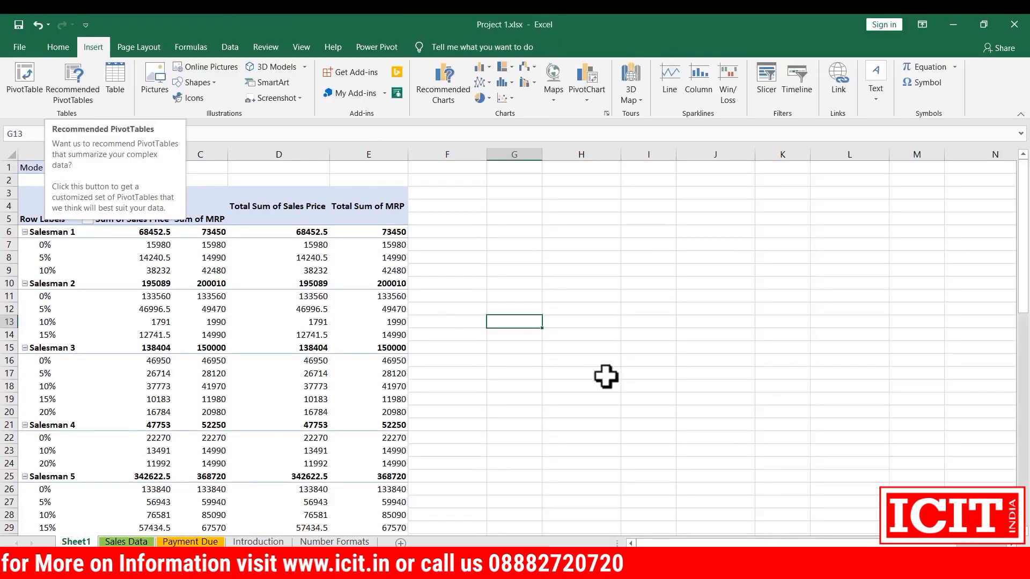
{"action": "left_click", "coordinate": [491, 358]}
{"action": "right_click", "coordinate": [70, 541]}
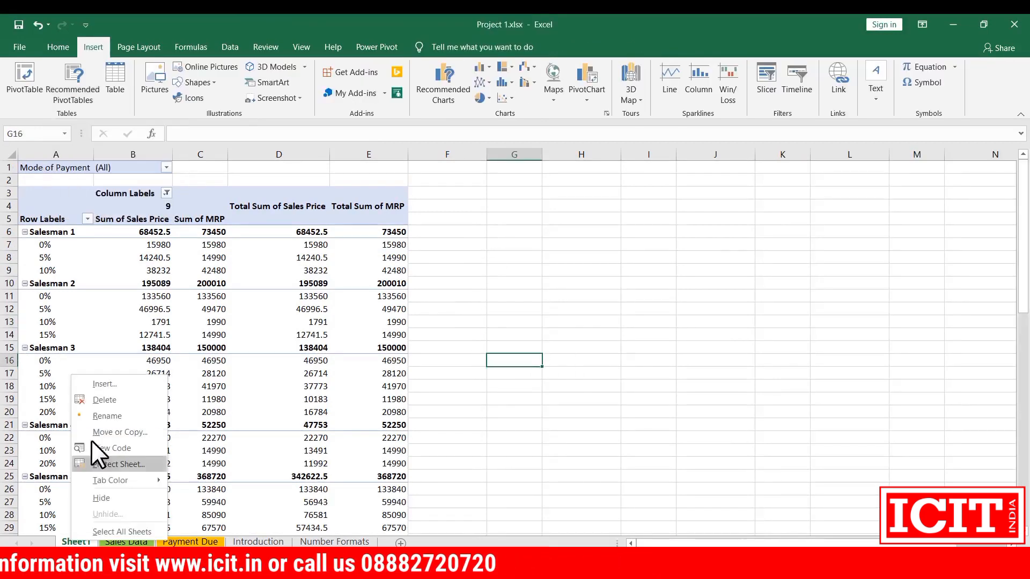
{"action": "left_click", "coordinate": [94, 401]}
{"action": "left_click", "coordinate": [494, 335]}
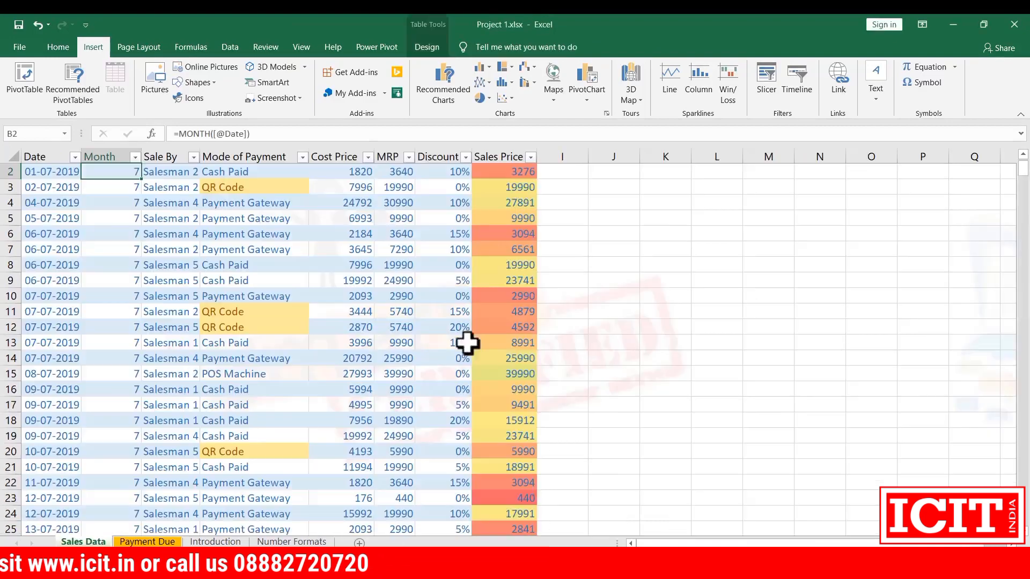
- Look at the Recommended PivotTables suggested for the sales data table
{"action": "scroll", "coordinate": [80, 280], "scroll_direction": "up", "scroll_amount": 1}
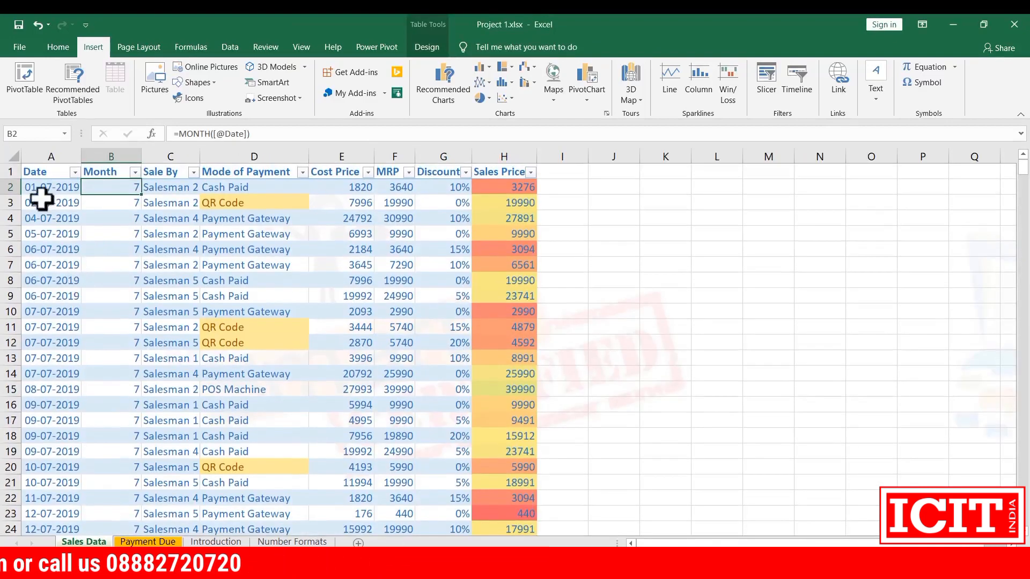
{"action": "left_click", "coordinate": [49, 174]}
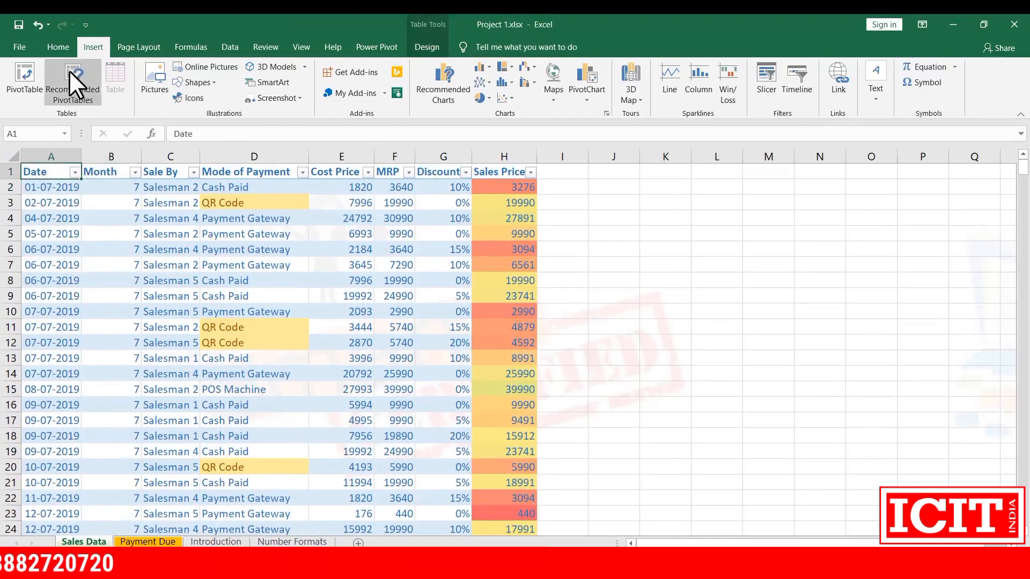
{"action": "left_click", "coordinate": [69, 69]}
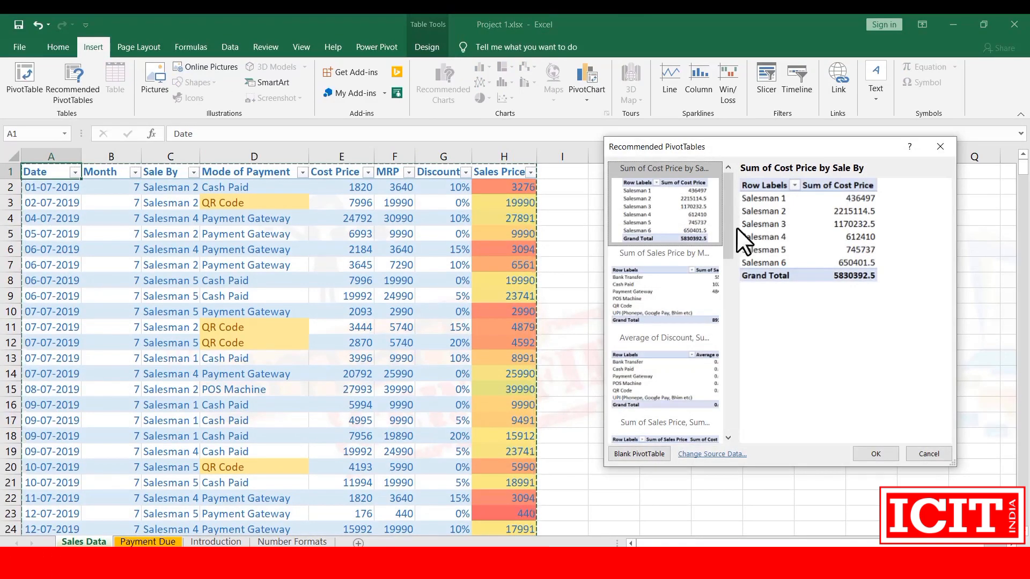
{"action": "left_click", "coordinate": [928, 454]}
{"action": "left_click", "coordinate": [719, 372]}
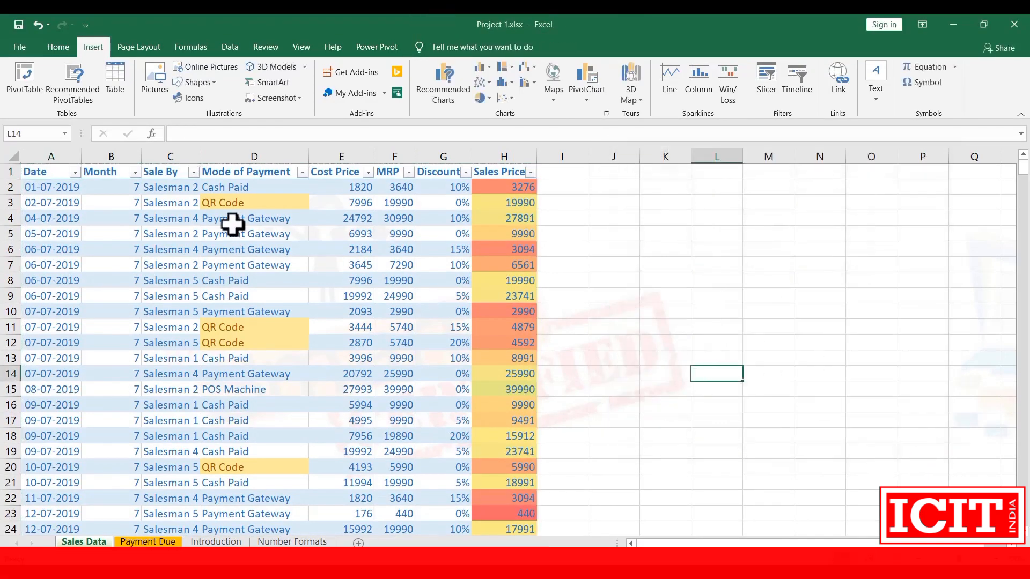